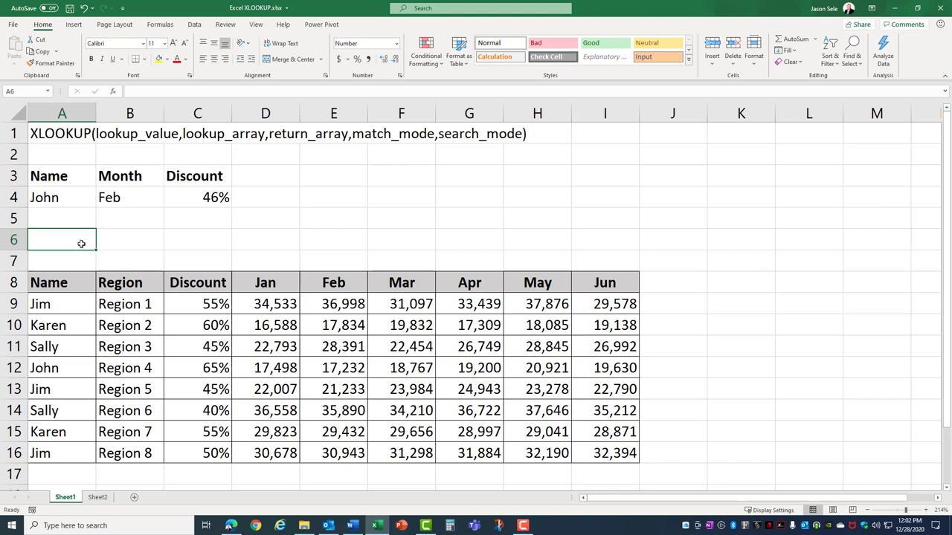
# Step: In cell A6, enter an XLOOKUP that finds the A4 name in A9:A16 and returns the January figure from D9:D16
pyautogui.write('=xlookup(')
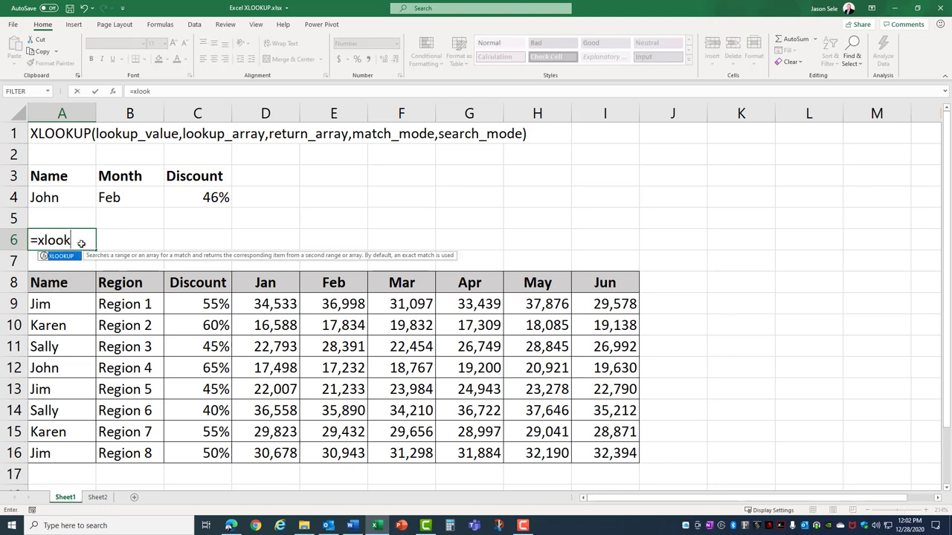
pyautogui.click(65, 194)
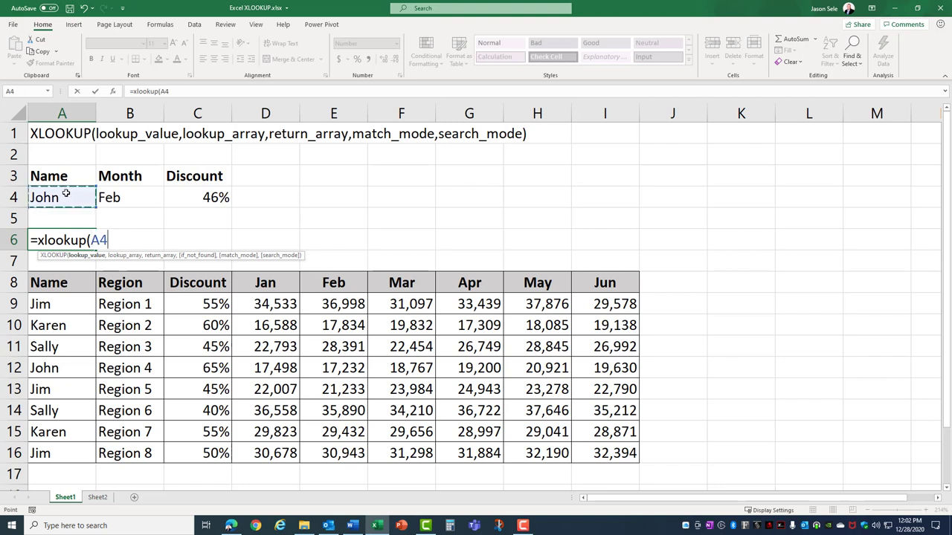
pyautogui.write(',')
pyautogui.moveTo(37, 302); pyautogui.dragTo(60, 450)
pyautogui.write(',')
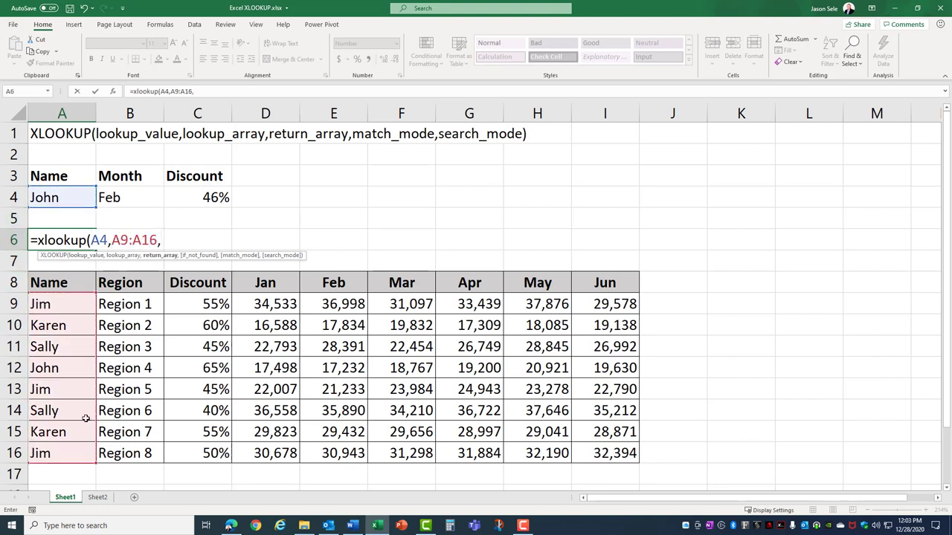
pyautogui.moveTo(264, 307); pyautogui.dragTo(265, 450)
pyautogui.press('Return')
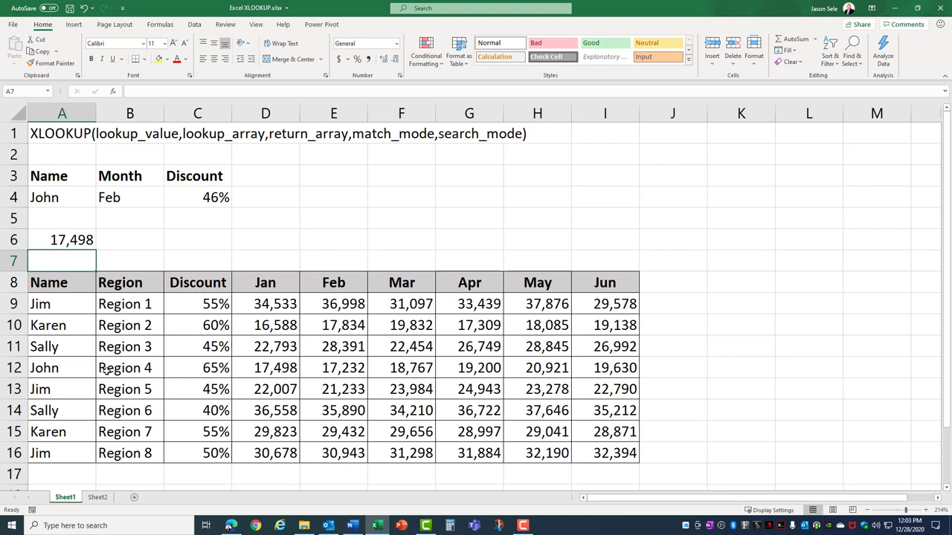
# Step: Replace the A6 formula with an XLOOKUP that finds the B4 month in D8:I8 and returns from D10:I10
pyautogui.click(79, 244)
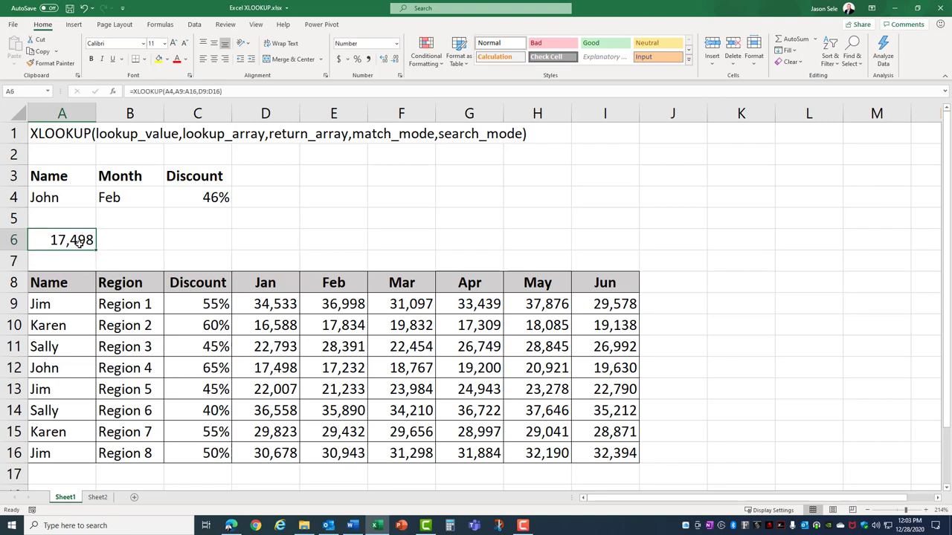
pyautogui.write('=xlooku')
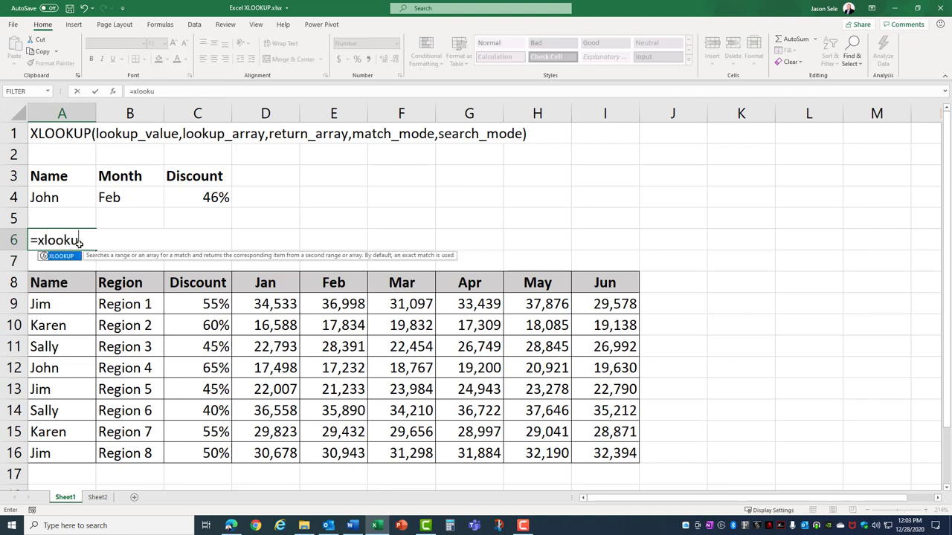
pyautogui.write('p(')
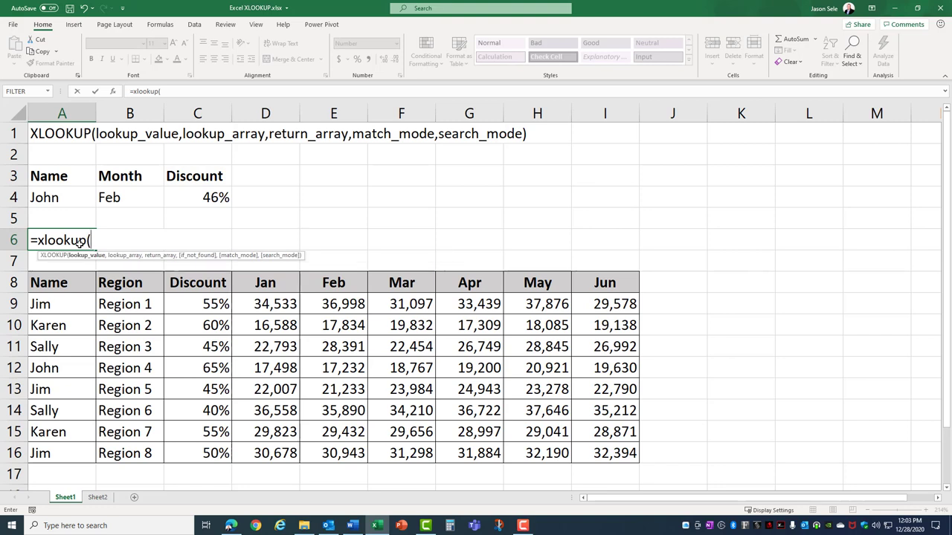
pyautogui.click(112, 198)
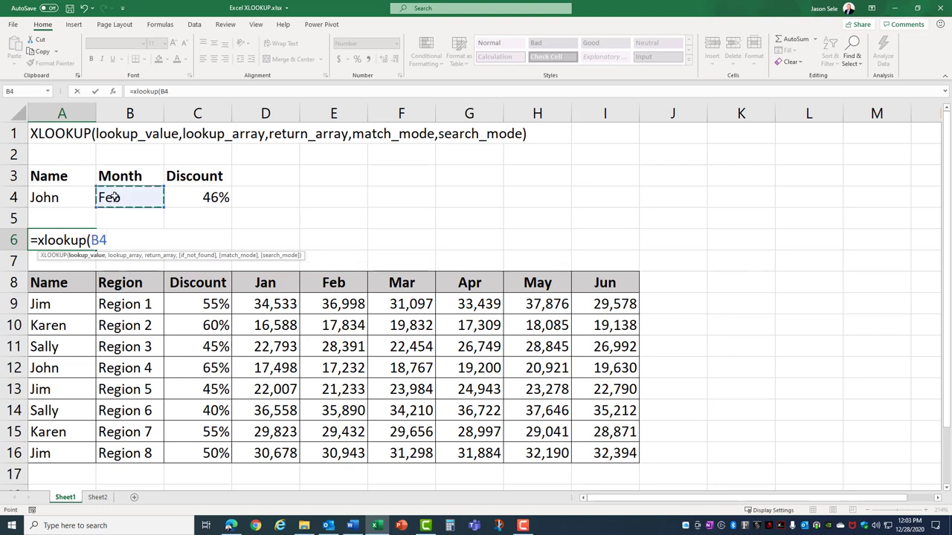
pyautogui.write(',')
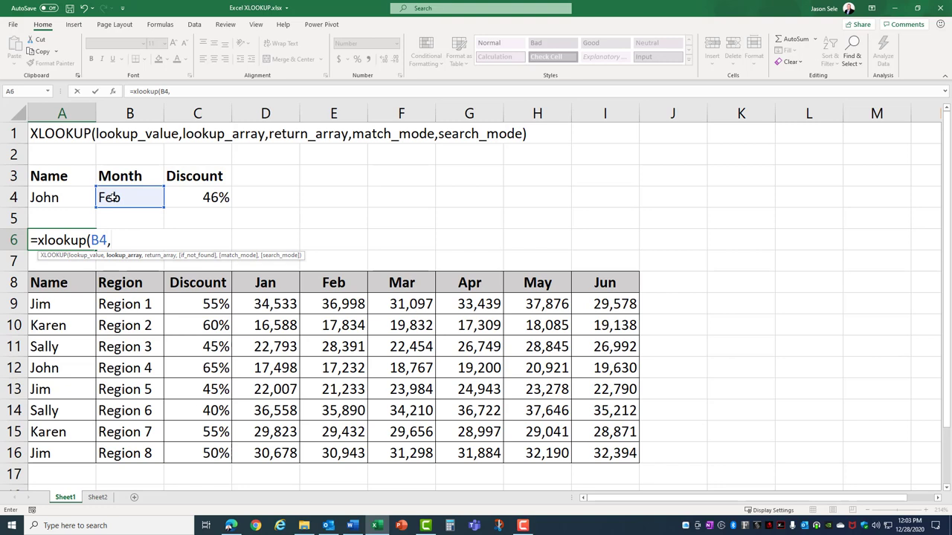
pyautogui.moveTo(298, 284); pyautogui.dragTo(580, 287)
pyautogui.write(',')
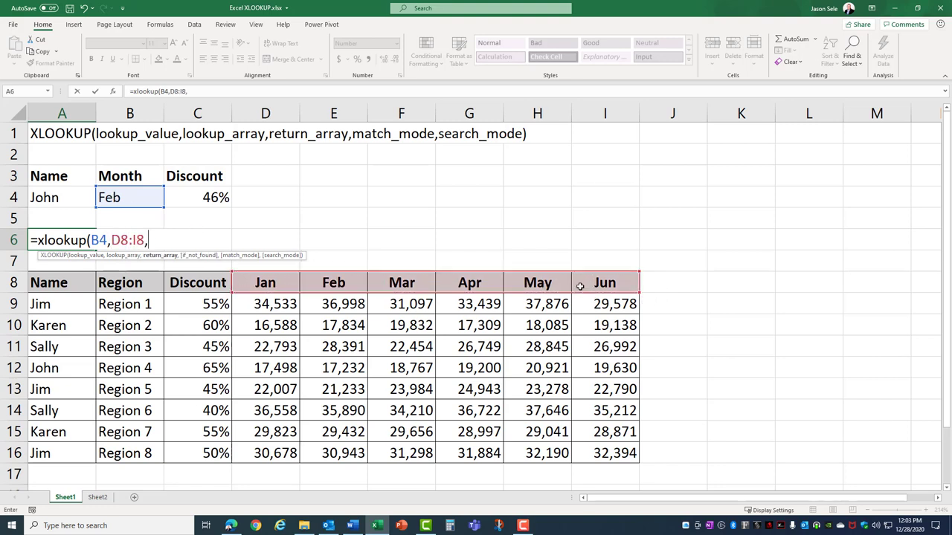
pyautogui.click(296, 326)
pyautogui.moveTo(300, 326); pyautogui.dragTo(586, 329)
pyautogui.write(')')
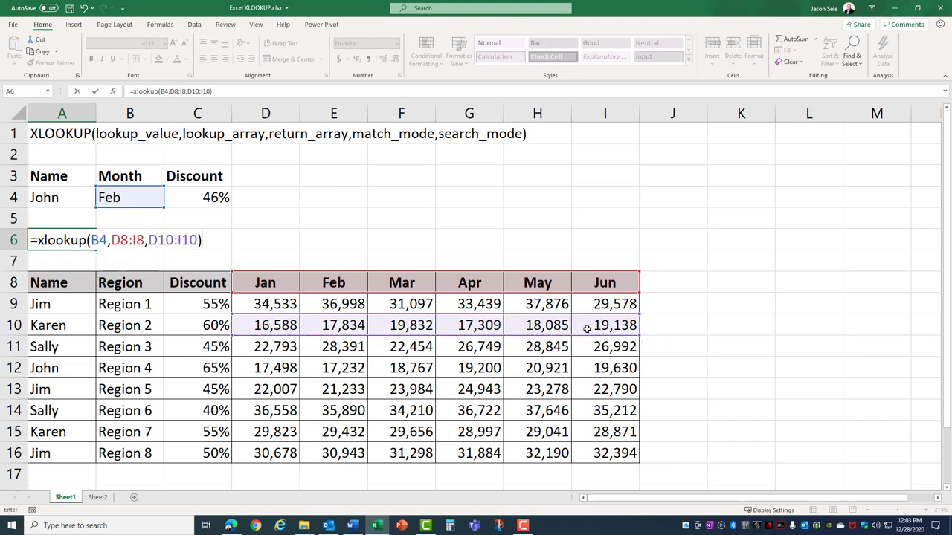
pyautogui.press('Return')
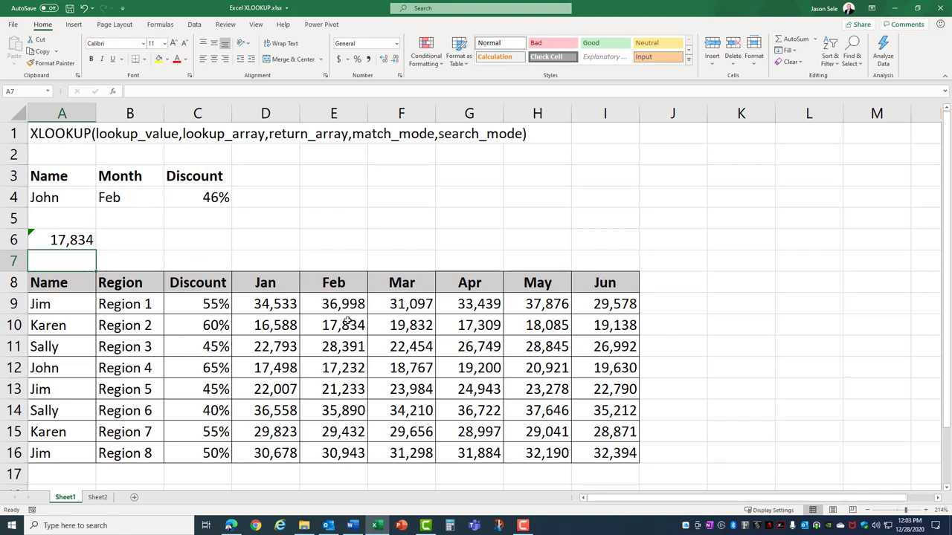
# Step: Replace the A6 formula with an XLOOKUP that finds the C4 discount in C9:C16 and returns the region from B9:B16
pyautogui.click(78, 242)
pyautogui.write('=x')
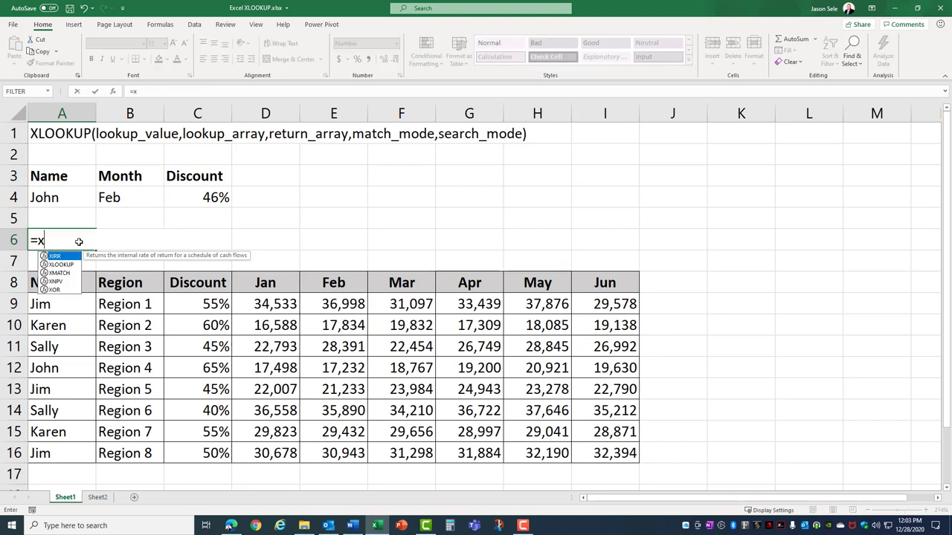
pyautogui.write('lookup(')
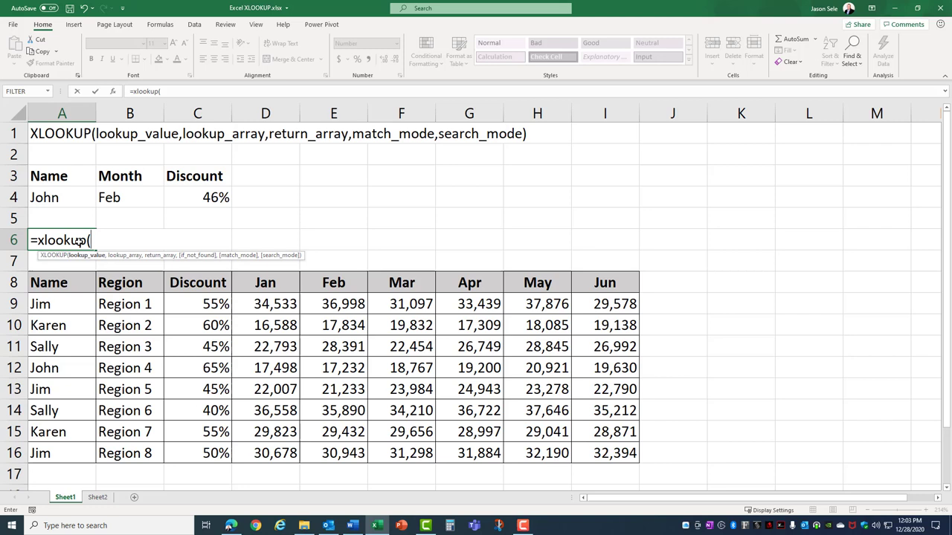
pyautogui.click(195, 199)
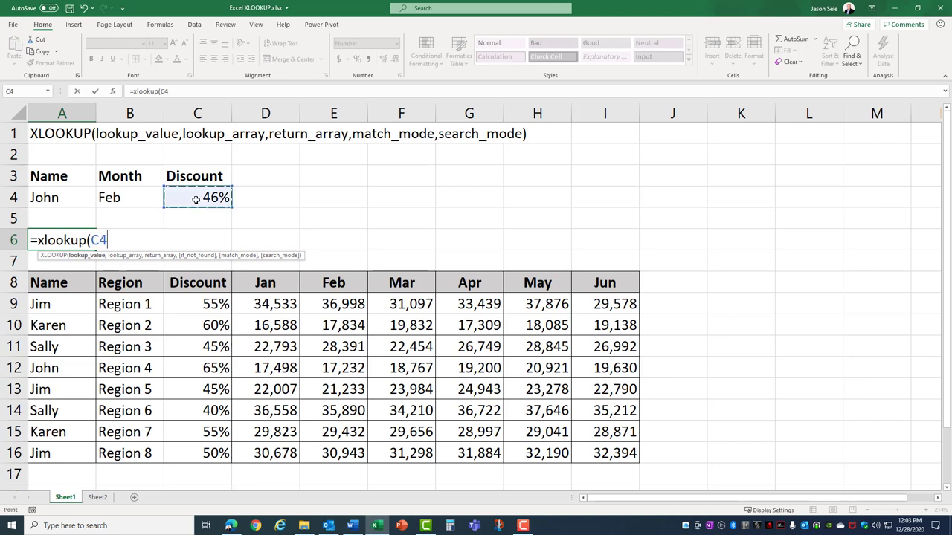
pyautogui.write(',')
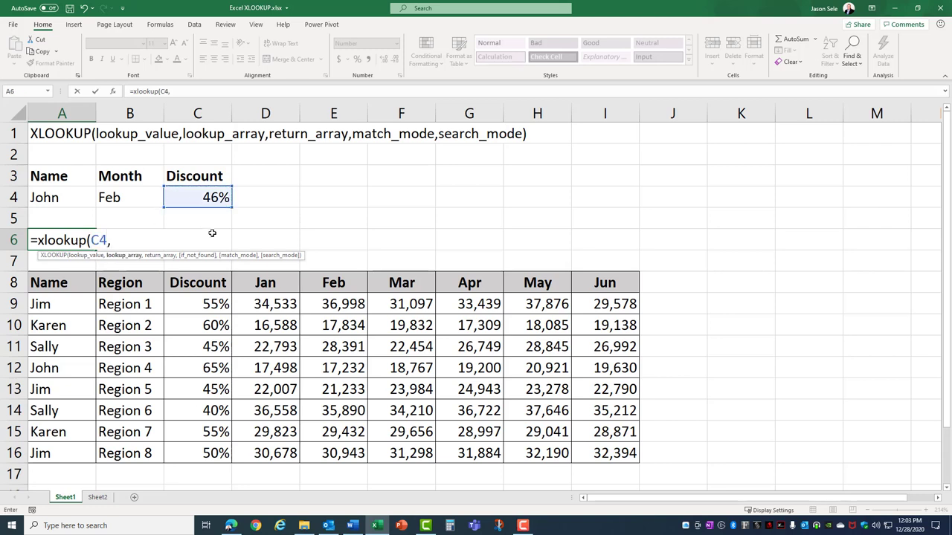
pyautogui.moveTo(213, 301); pyautogui.dragTo(206, 446)
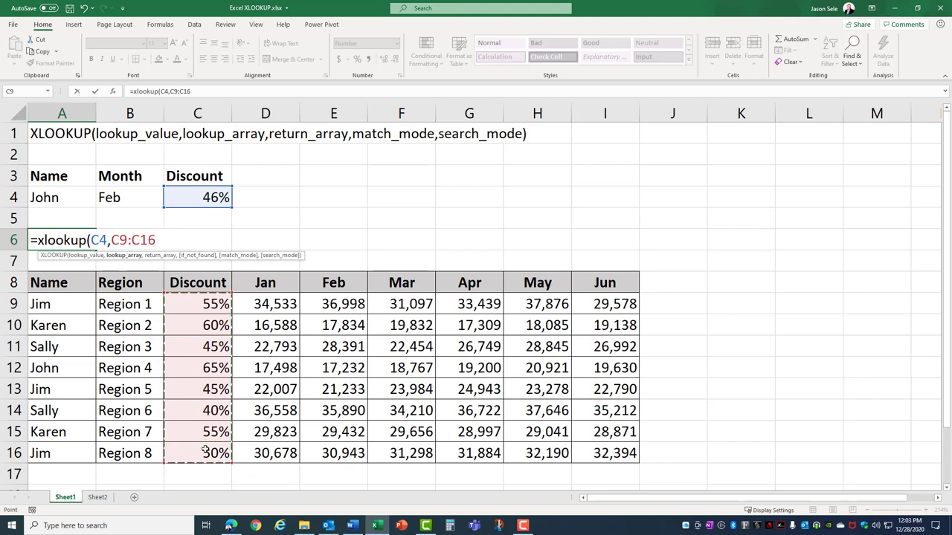
pyautogui.write(',')
pyautogui.moveTo(137, 303); pyautogui.dragTo(136, 449)
pyautogui.press('Return')
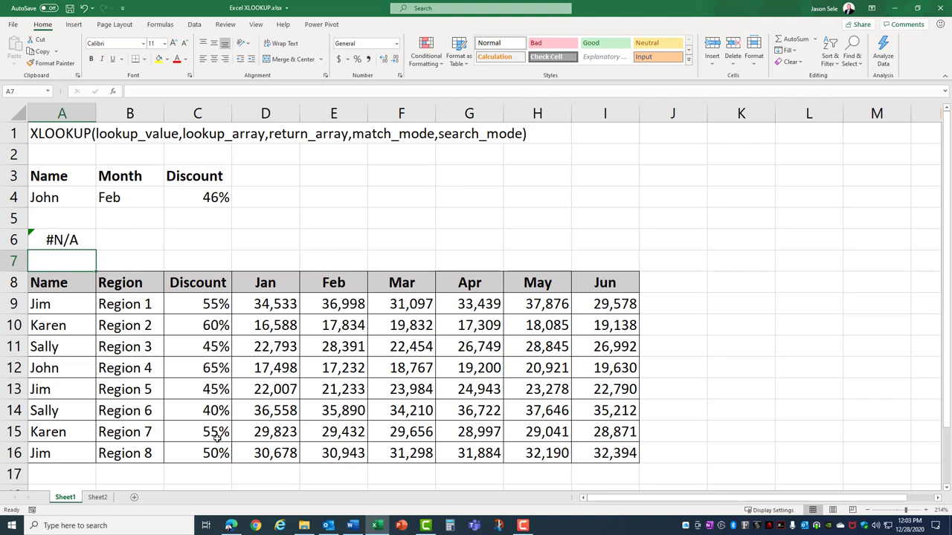
# Step: Add 0 as the if_not_found argument of the XLOOKUP formula in A6
pyautogui.click(73, 244)
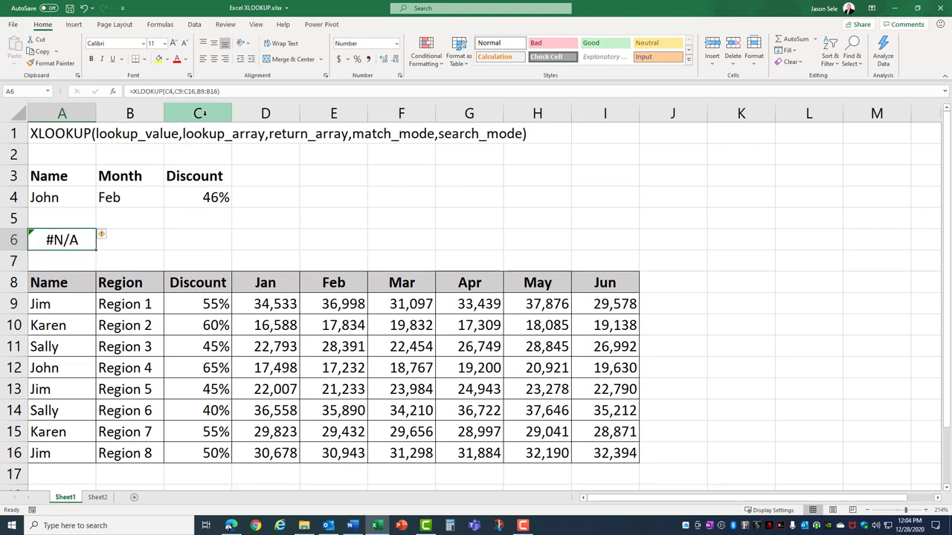
pyautogui.click(217, 93)
pyautogui.write(')')
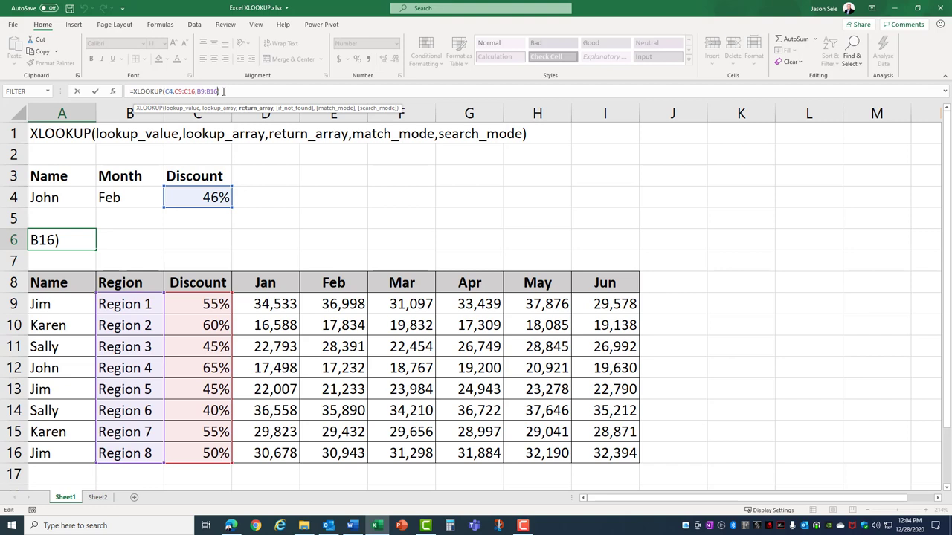
pyautogui.write(',0')
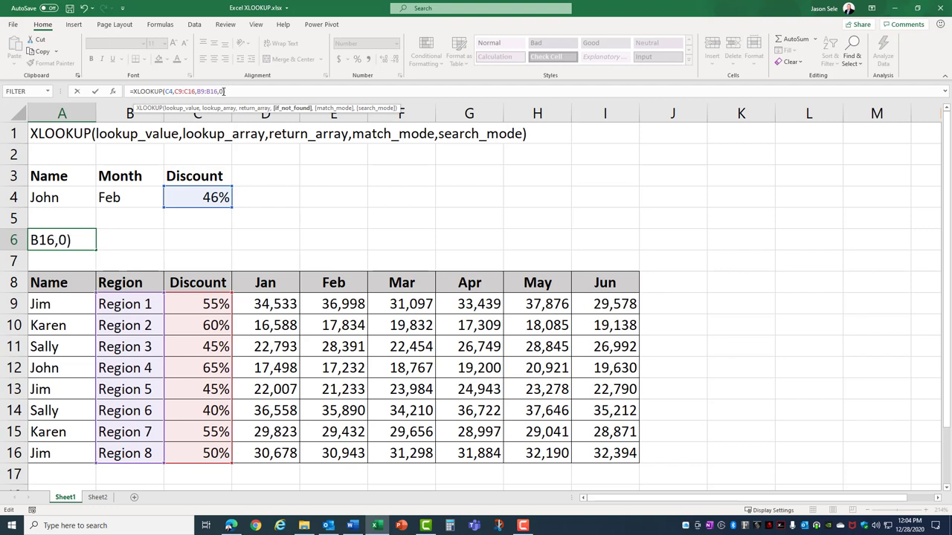
pyautogui.press('Return')
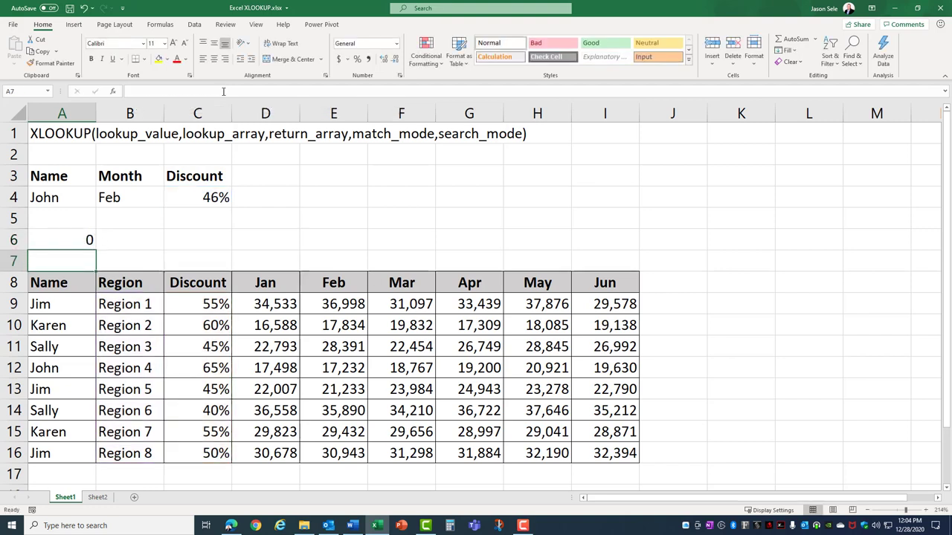
# Step: Set the match mode of A6's XLOOKUP formula to -1, exact match or next smaller item
pyautogui.click(78, 240)
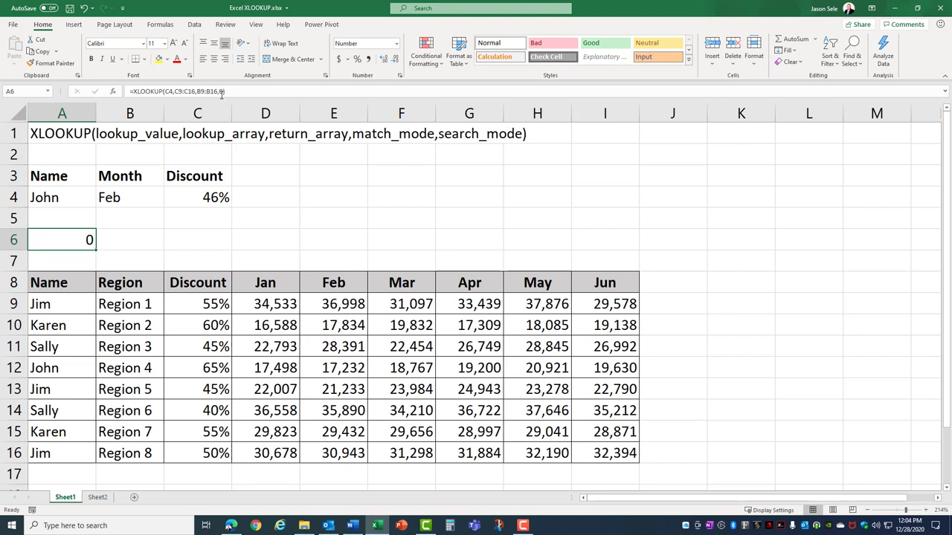
pyautogui.click(223, 91)
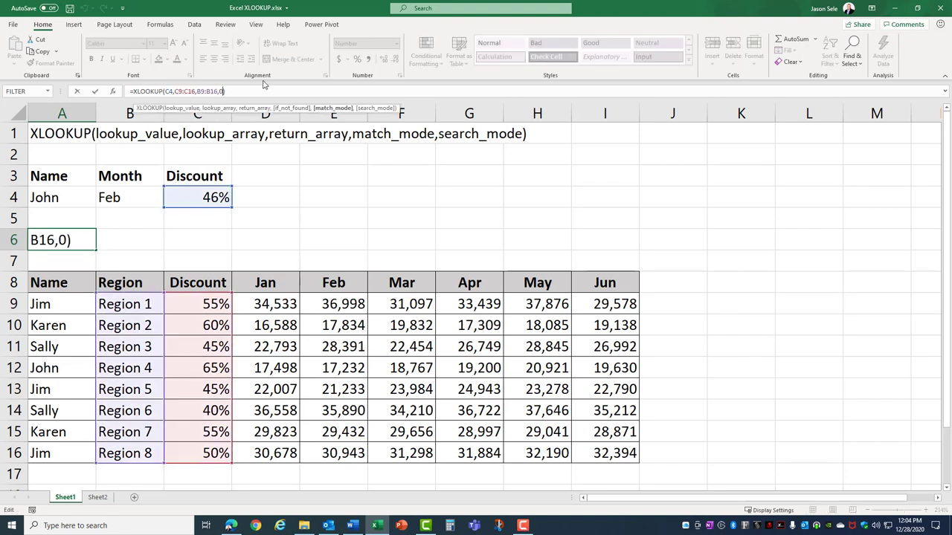
pyautogui.write(',')
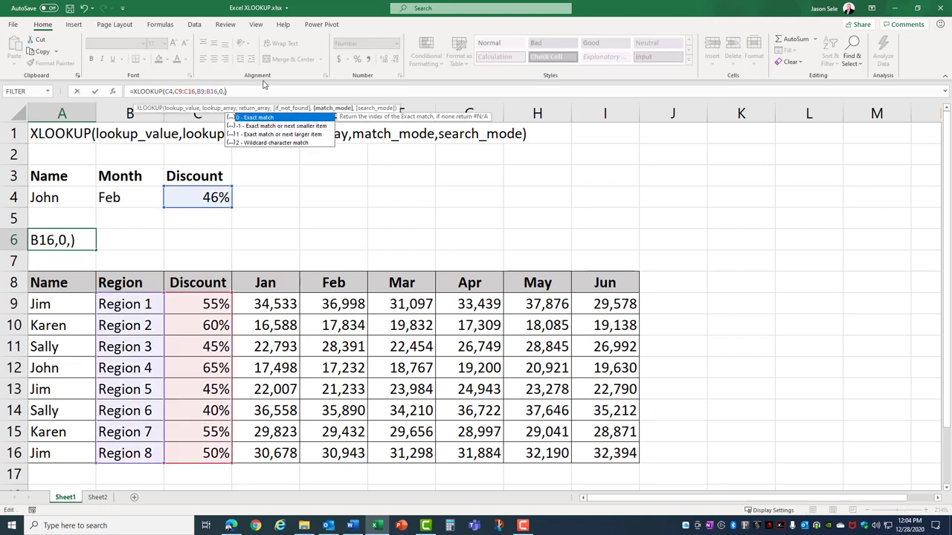
pyautogui.doubleClick(284, 126)
pyautogui.press('Return')
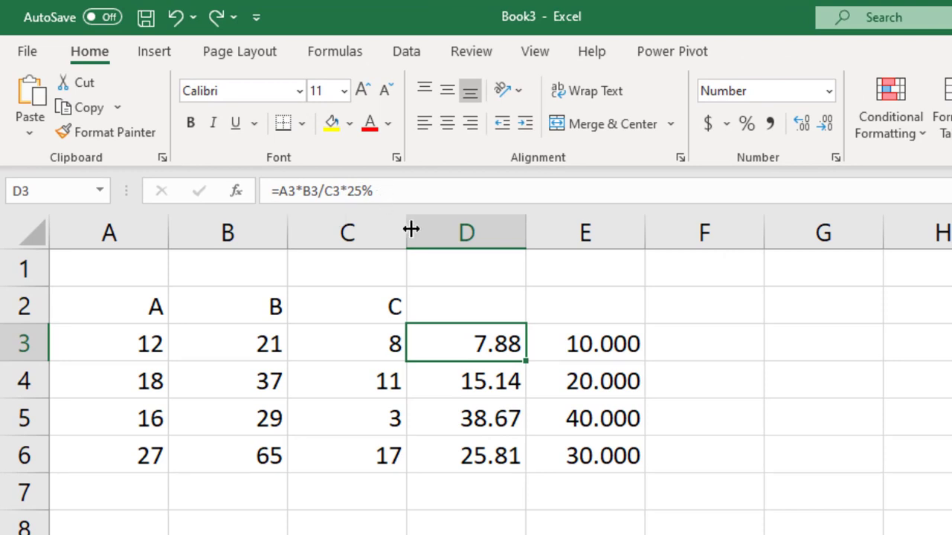
# Step: In Book3, insert a LET function before the nested IF in cell E3's formula, with var as its first name
pyautogui.click(606, 341)
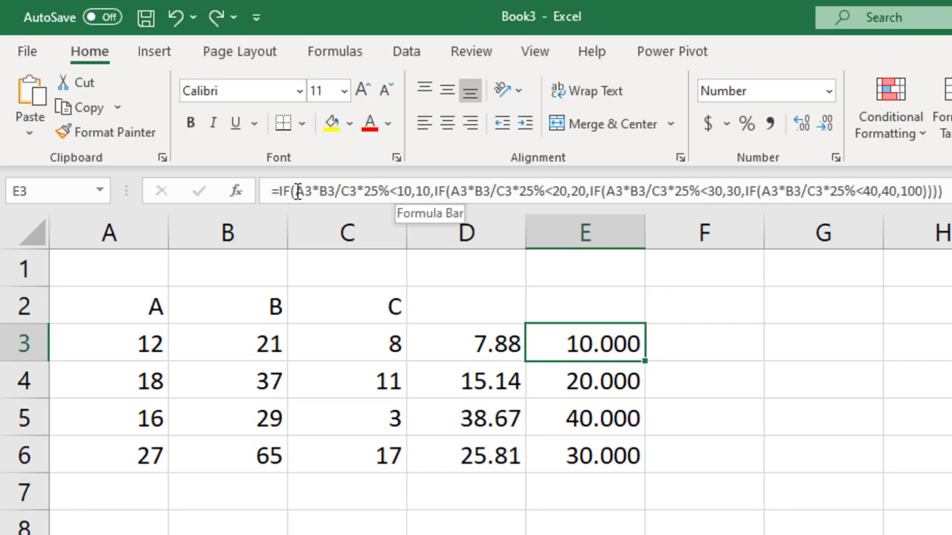
pyautogui.moveTo(295, 191); pyautogui.dragTo(388, 191)
pyautogui.moveTo(445, 191); pyautogui.dragTo(545, 191)
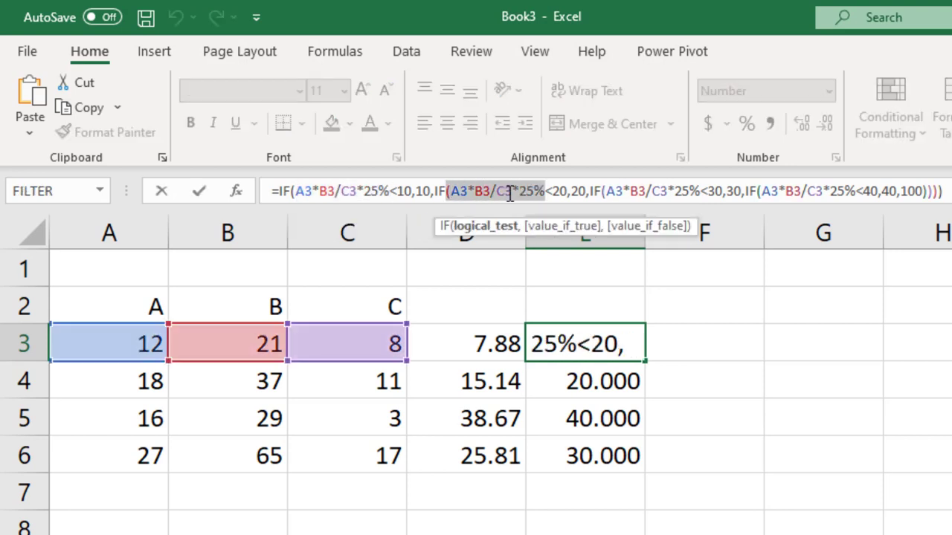
pyautogui.click(281, 191)
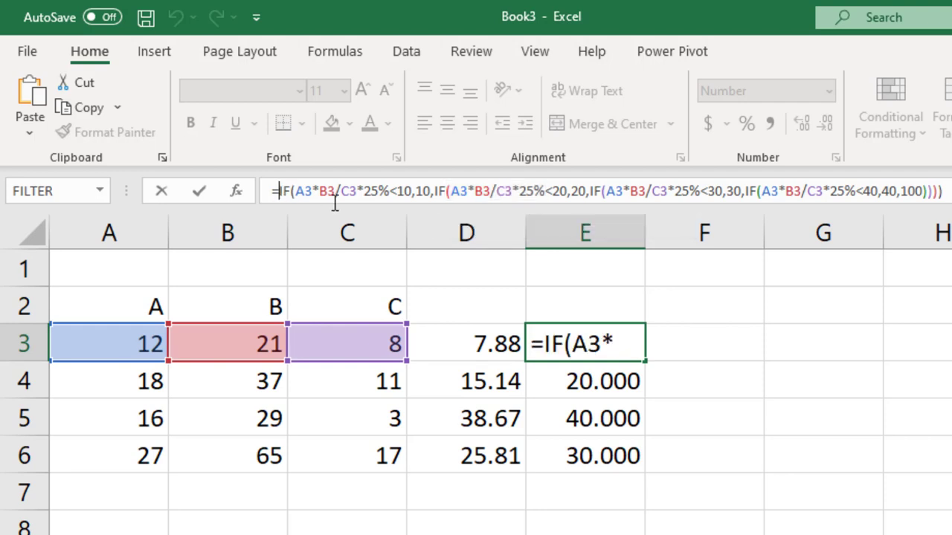
pyautogui.write('let')
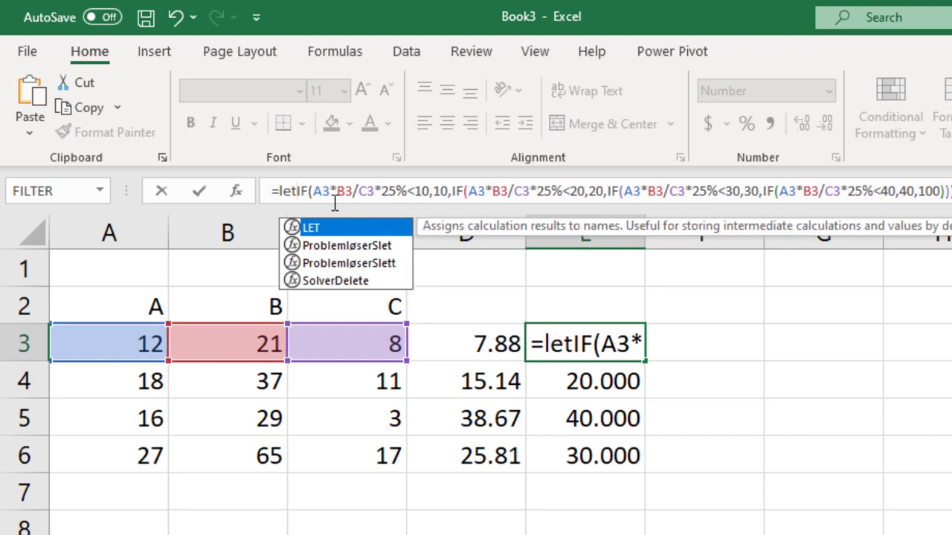
pyautogui.write('(')
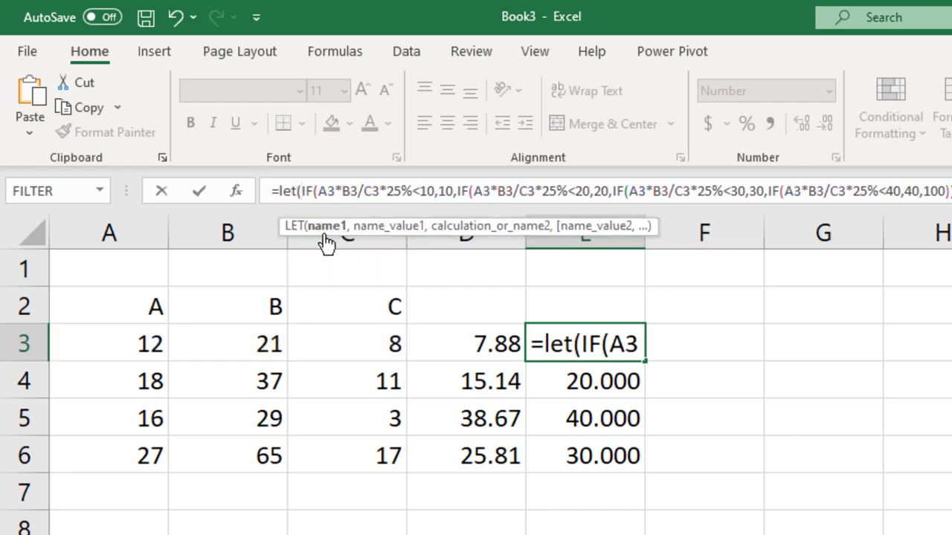
pyautogui.write('var,')
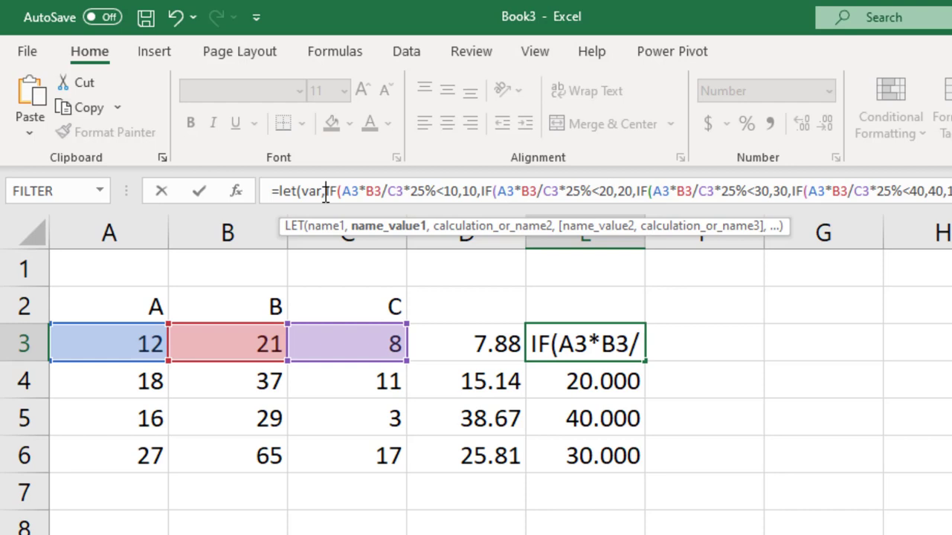
# Step: Define var as A3*B3/C3*25% in E3's LET formula, ahead of the nested IF calculation
pyautogui.write('A3*')
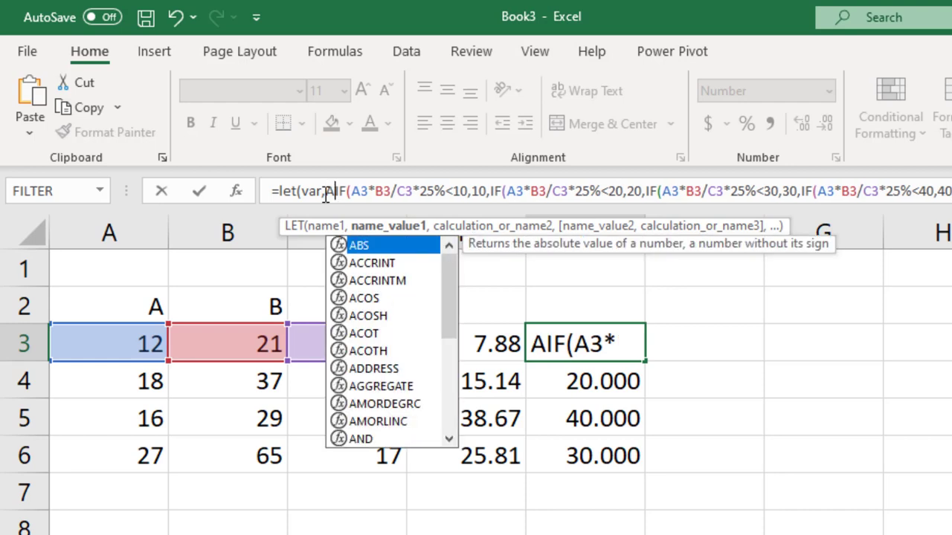
pyautogui.write('B3')
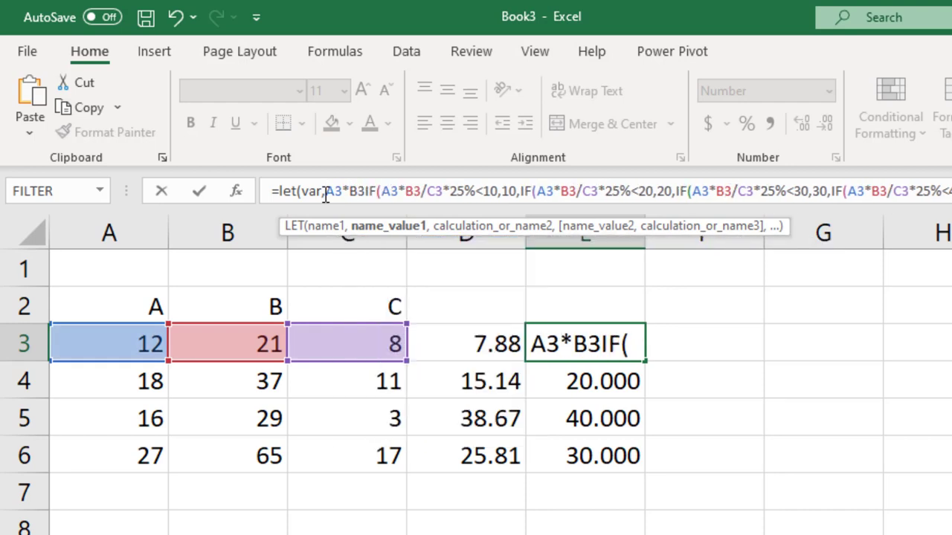
pyautogui.write('/C3*')
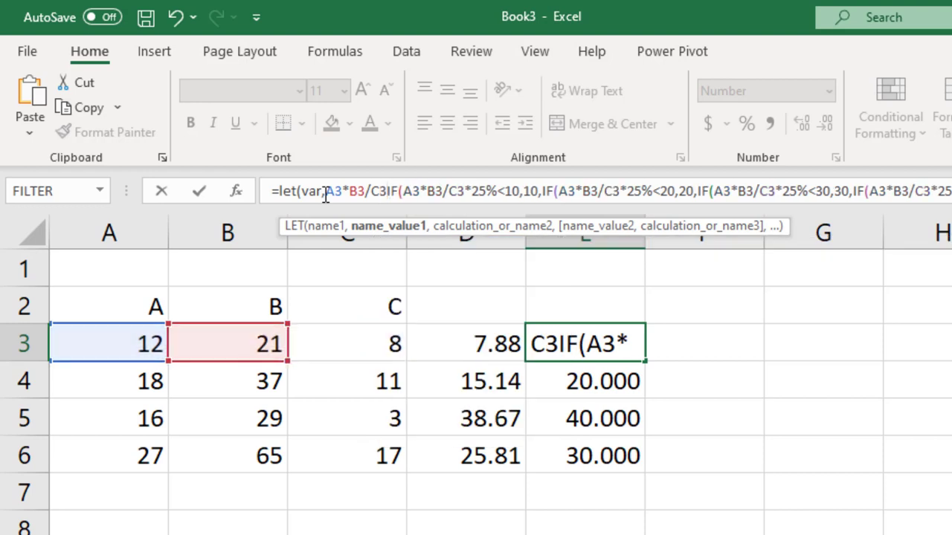
pyautogui.write('25%,')
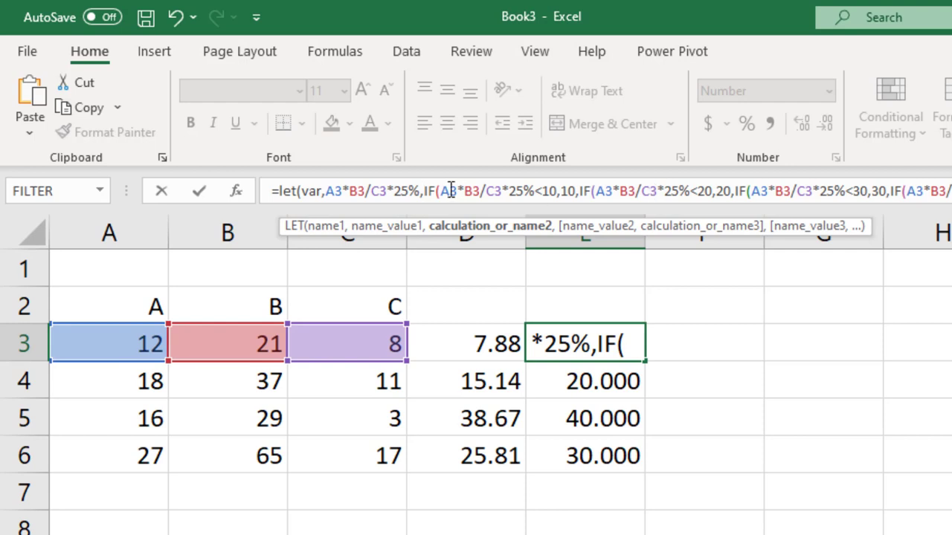
# Step: Replace the repeated A3*B3/C3*25% expression with var in all four IF tests of E3's LET formula
pyautogui.moveTo(442, 191); pyautogui.dragTo(537, 191)
pyautogui.write('var')
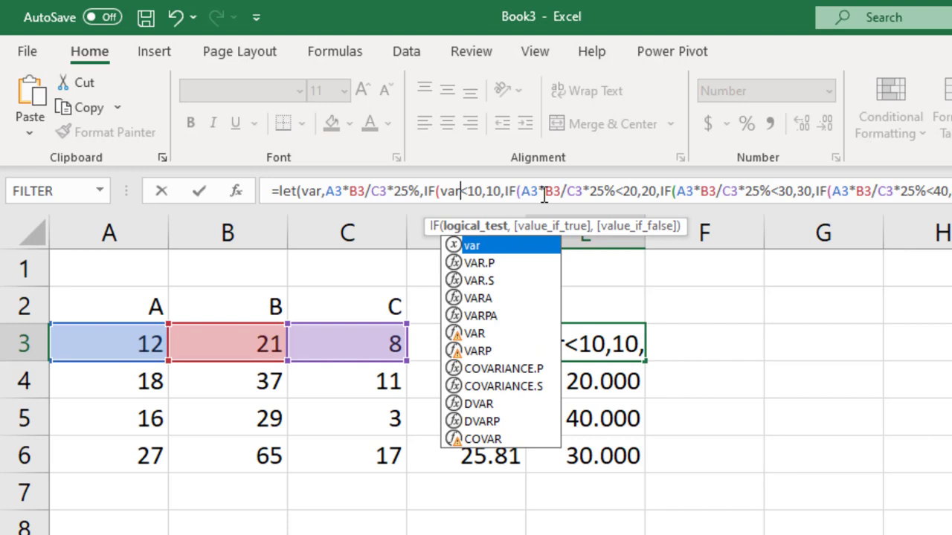
pyautogui.press('Escape')
pyautogui.moveTo(520, 191); pyautogui.dragTo(770, 191)
pyautogui.write('var')
pyautogui.press('Escape')
pyautogui.write('var')
pyautogui.press('Escape')
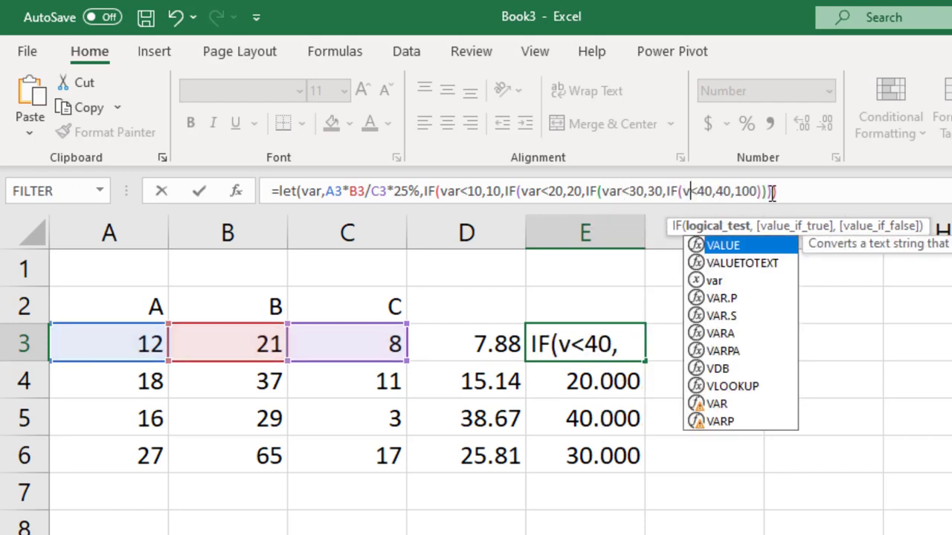
pyautogui.write('ar')
pyautogui.press('Escape')
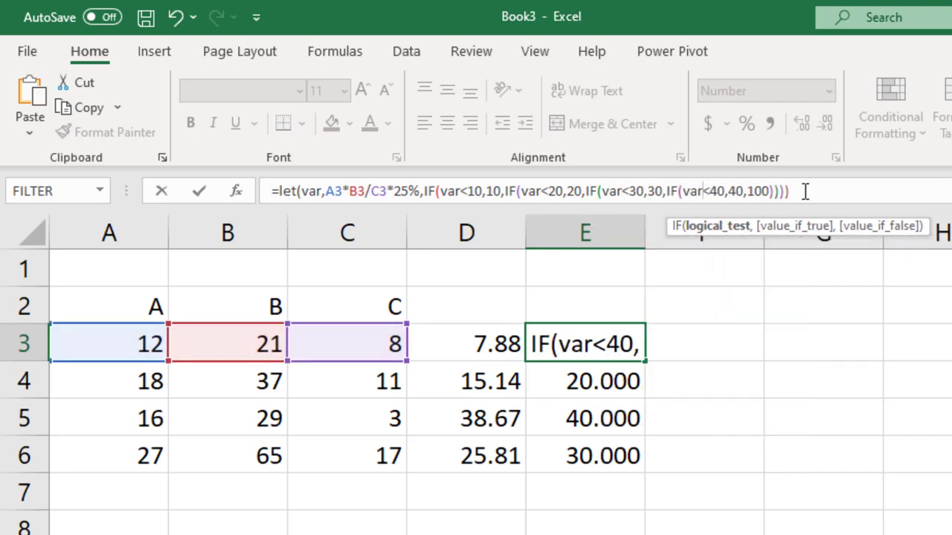
# Step: Add LET's closing parenthesis, enter the formula in E3 and fill it down the column through E6
pyautogui.click(804, 191)
pyautogui.write(')')
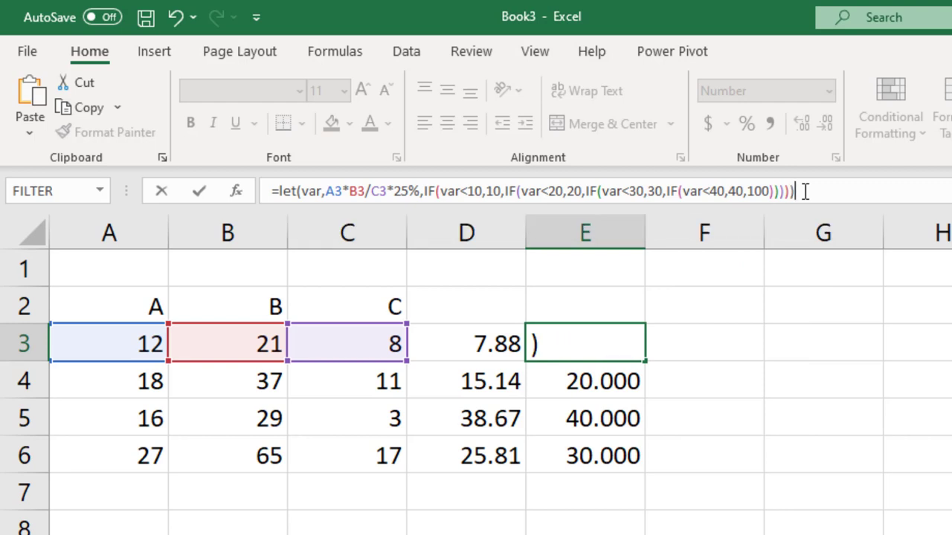
pyautogui.press('Return')
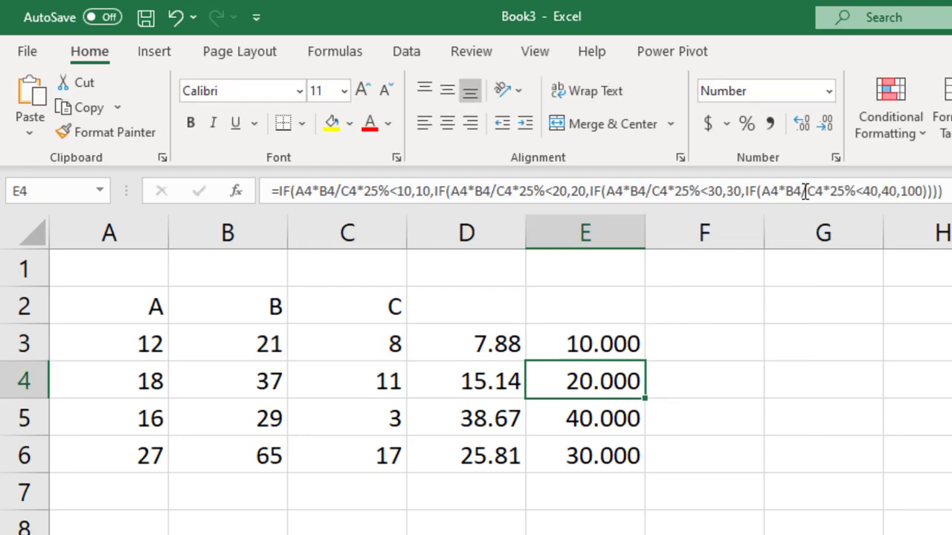
pyautogui.press('Up')
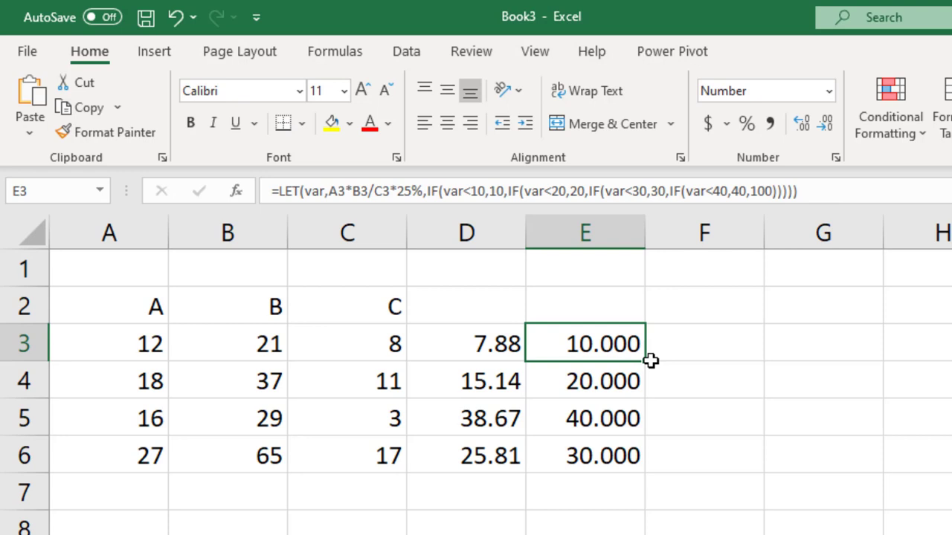
pyautogui.doubleClick(645, 362)
pyautogui.click(583, 344)
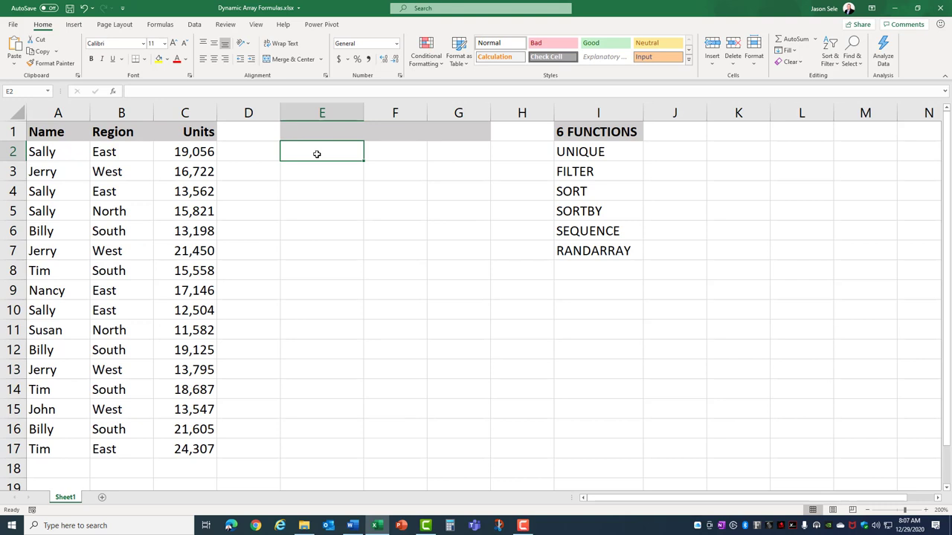
# Step: In Dynamic Array Formulas.xlsx, enter a UNIQUE formula in E2 that lists the distinct names from A2:A17
pyautogui.write('=unique(')
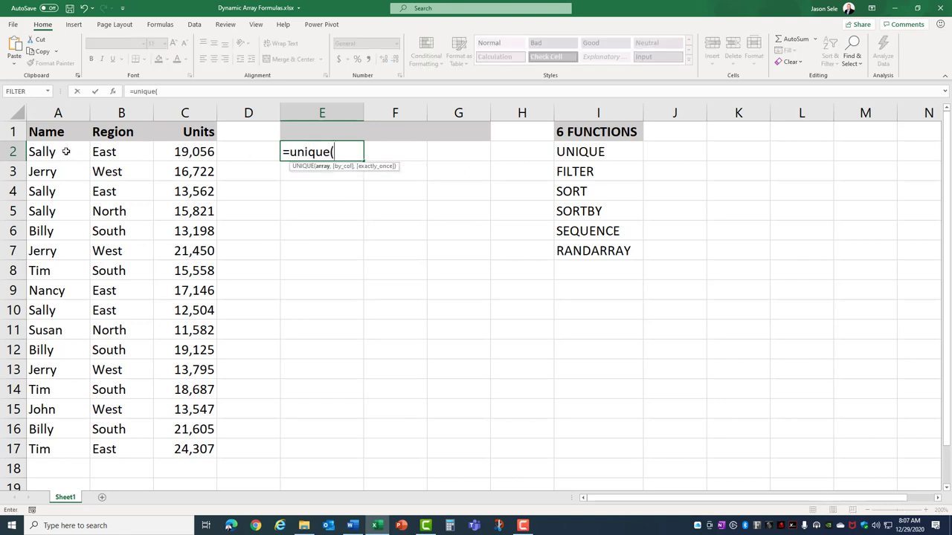
pyautogui.moveTo(65, 151); pyautogui.dragTo(69, 444)
pyautogui.write(')')
pyautogui.press('Return')
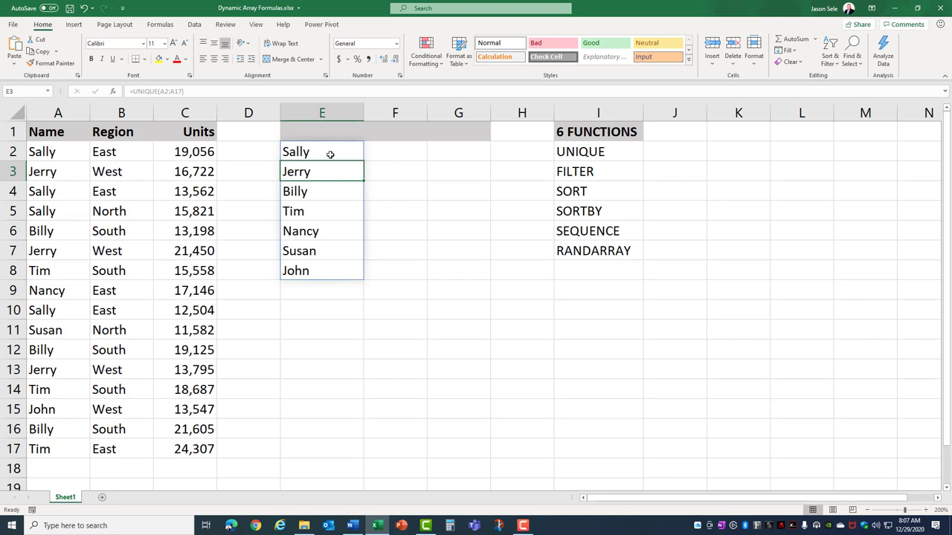
# Step: Examine the formula behind each cell of the unique names list, from E2 through E8
pyautogui.click(324, 153)
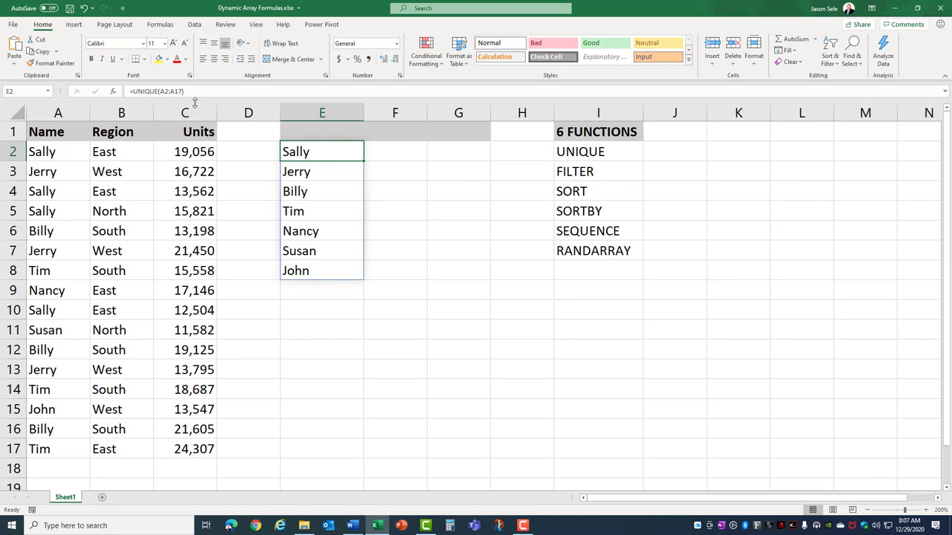
pyautogui.click(318, 172)
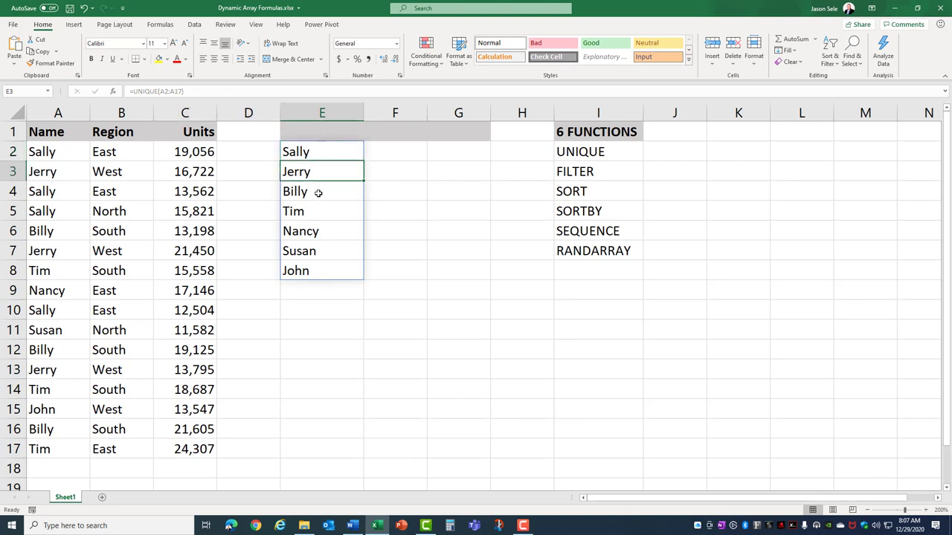
pyautogui.click(317, 192)
pyautogui.click(318, 211)
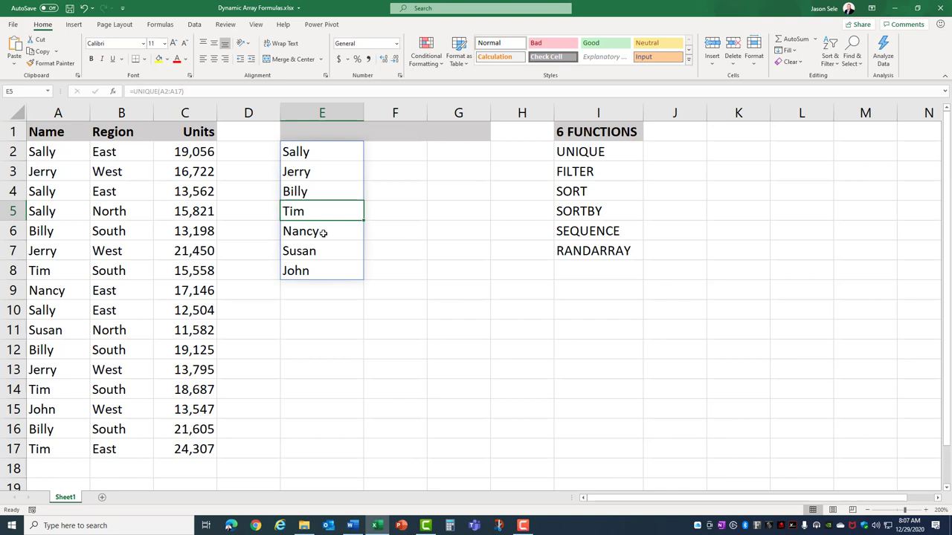
pyautogui.click(322, 231)
pyautogui.click(325, 251)
pyautogui.click(325, 271)
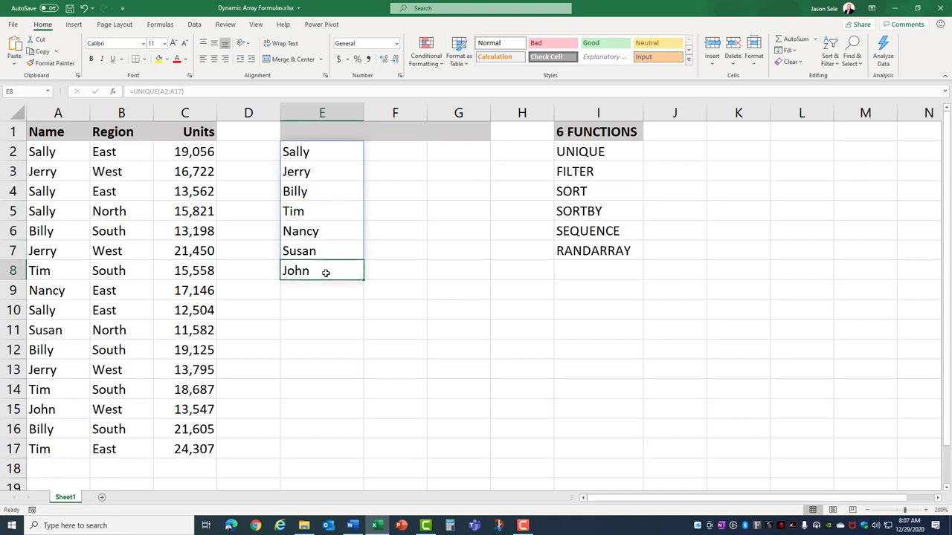
# Step: Replace the E2 formula with a FILTER that returns the A2:C17 rows where the region in B2:B17 equals "East"
pyautogui.click(319, 154)
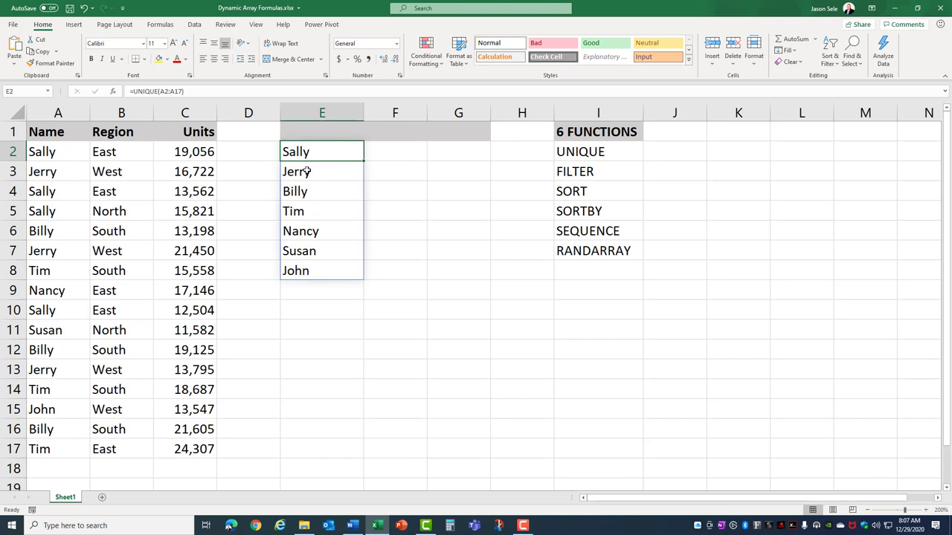
pyautogui.write('=filter(')
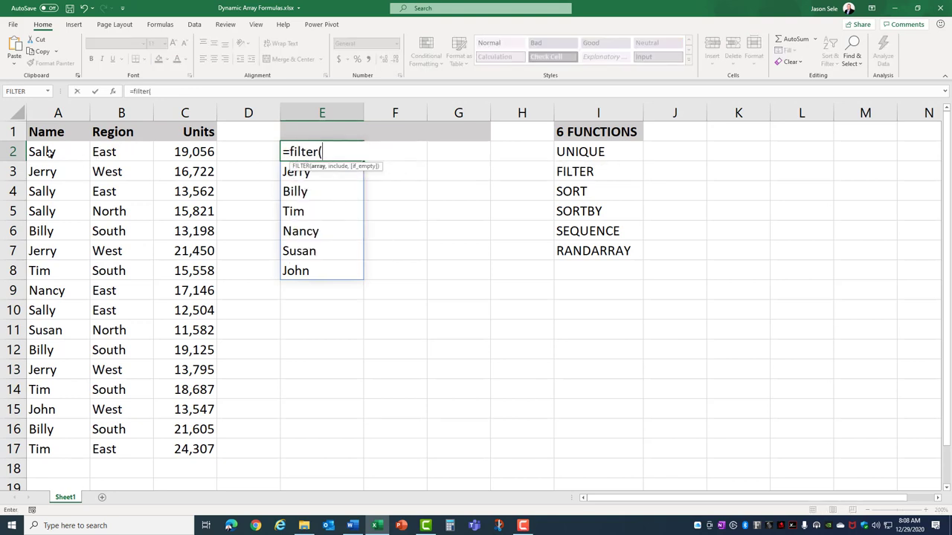
pyautogui.moveTo(45, 152); pyautogui.dragTo(207, 439)
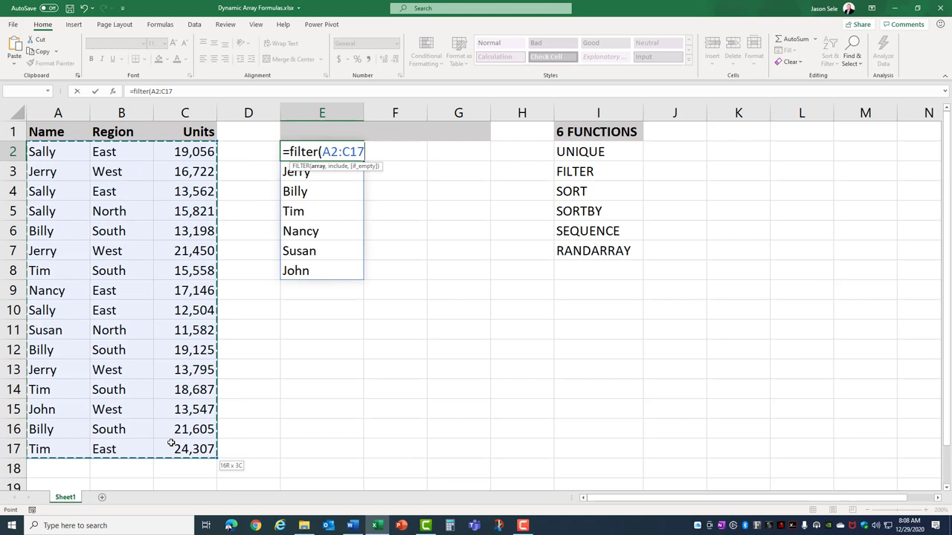
pyautogui.write(',')
pyautogui.moveTo(123, 153); pyautogui.dragTo(117, 450)
pyautogui.write('=')
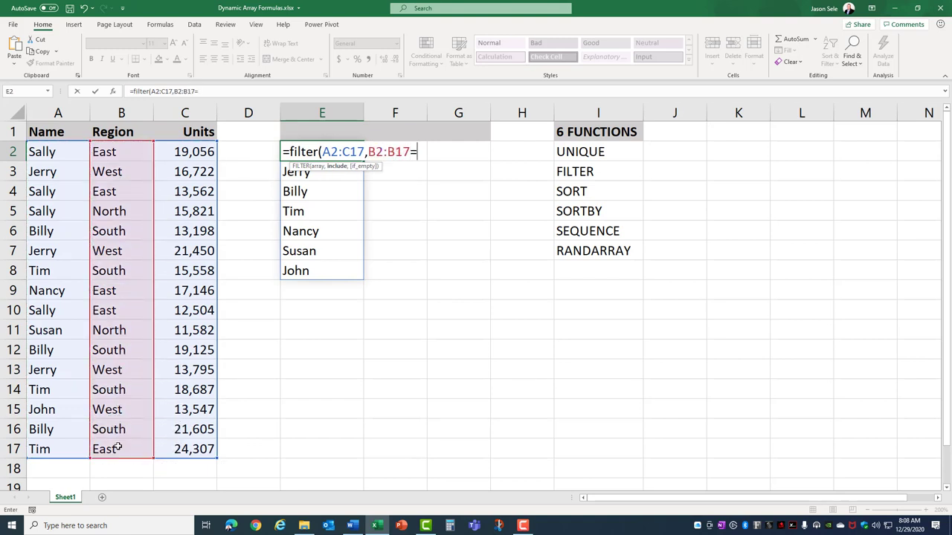
pyautogui.write('"East")')
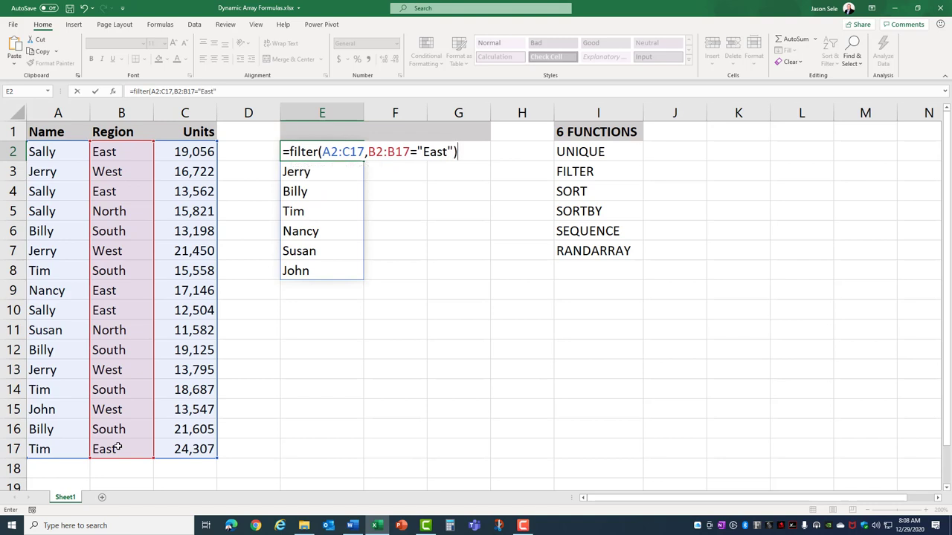
pyautogui.press('Return')
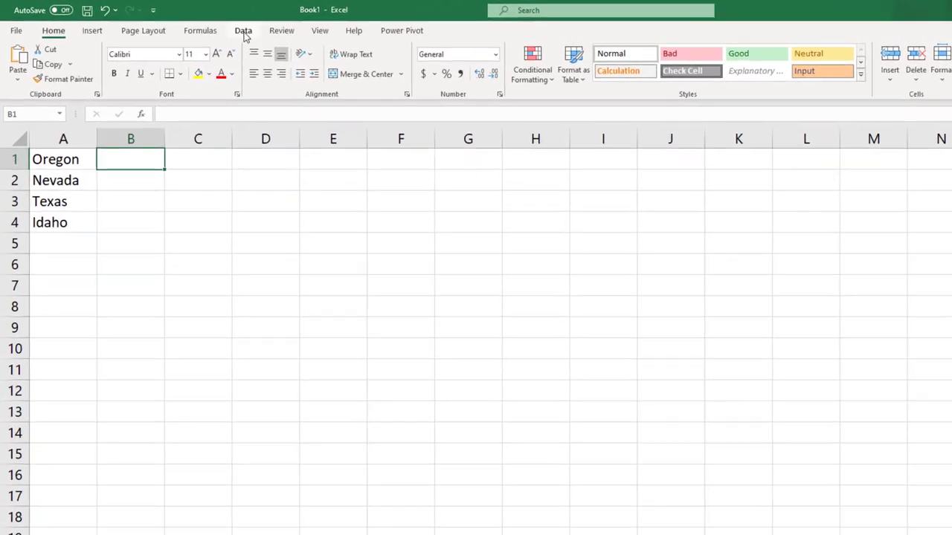
# Step: In Book1, convert the state names in A1:A4 to the Geography data type
pyautogui.click(196, 26)
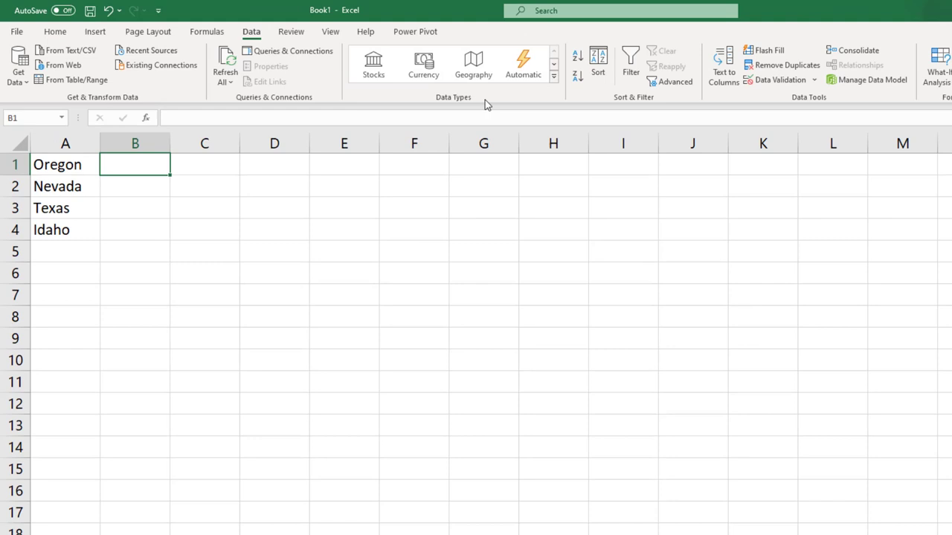
pyautogui.click(554, 77)
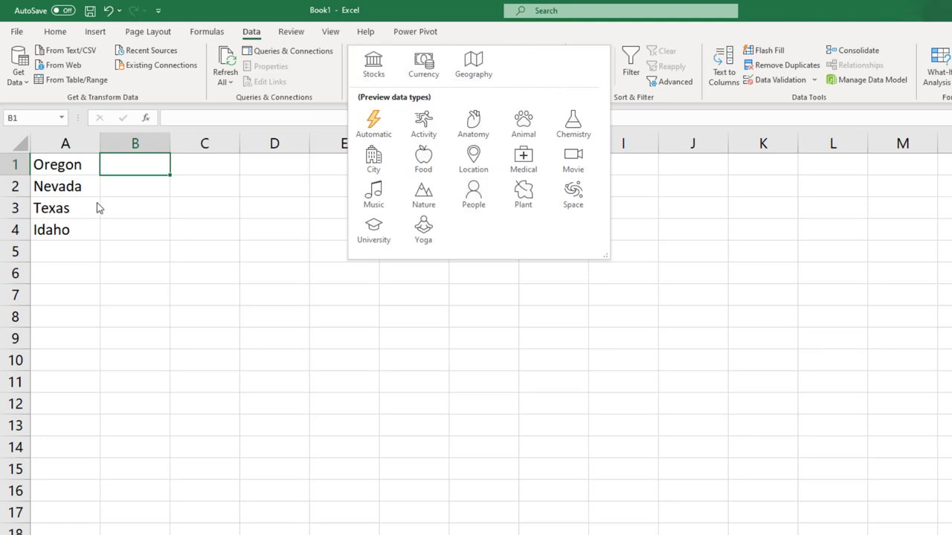
pyautogui.moveTo(79, 169); pyautogui.dragTo(73, 227)
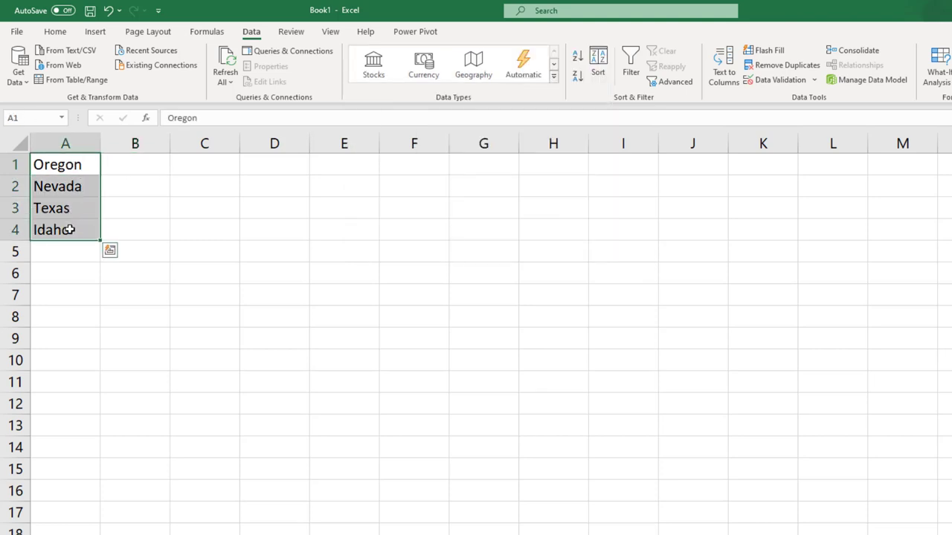
pyautogui.click(473, 69)
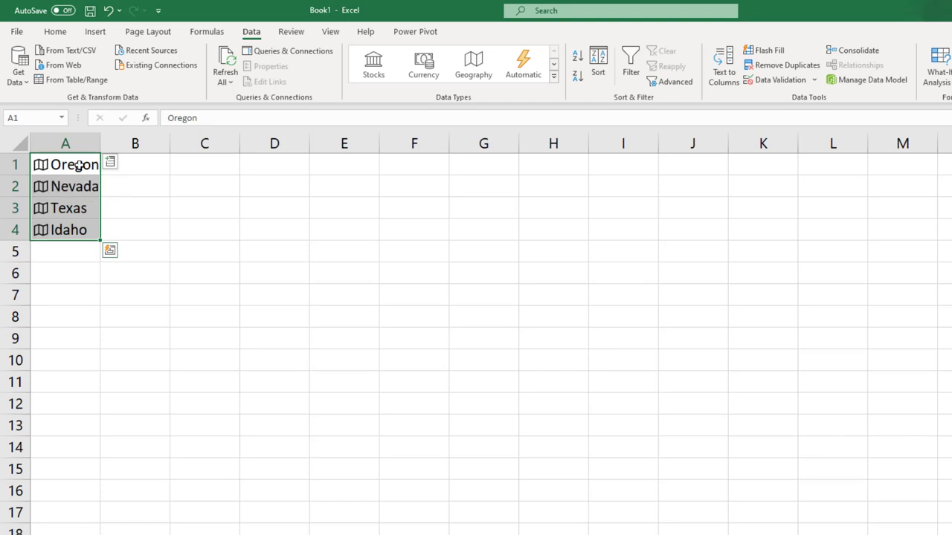
# Step: Extract the Population field for the four states into column B and autofit that column's width
pyautogui.click(111, 165)
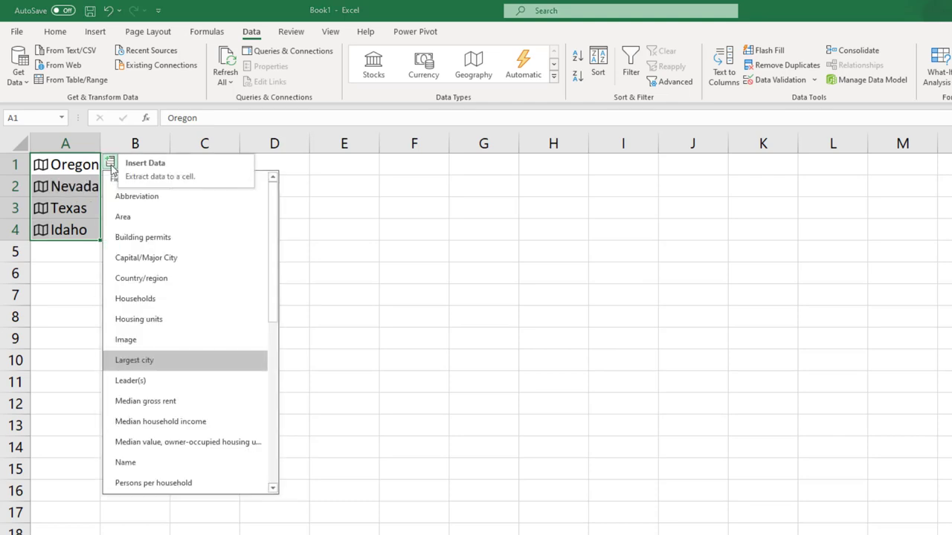
pyautogui.scroll(-4, 196, 322)
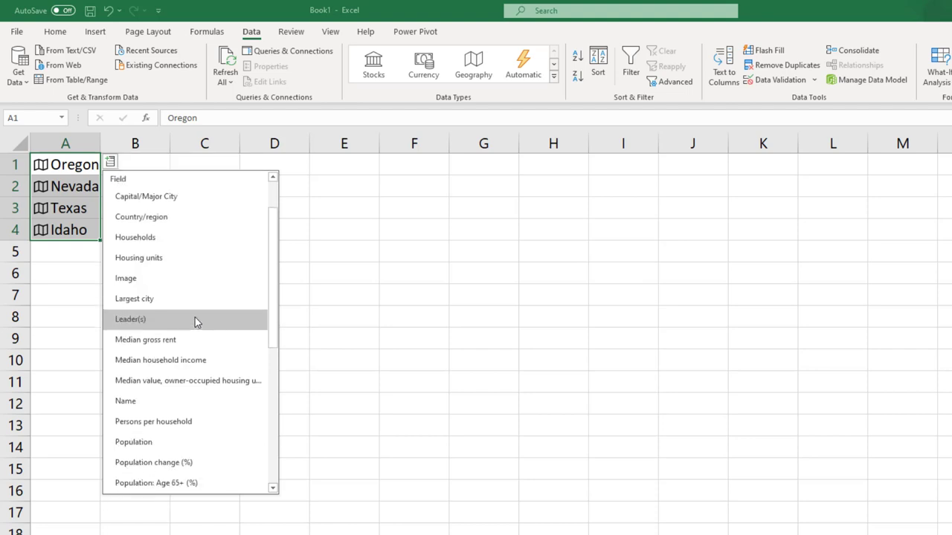
pyautogui.scroll(-2, 196, 321)
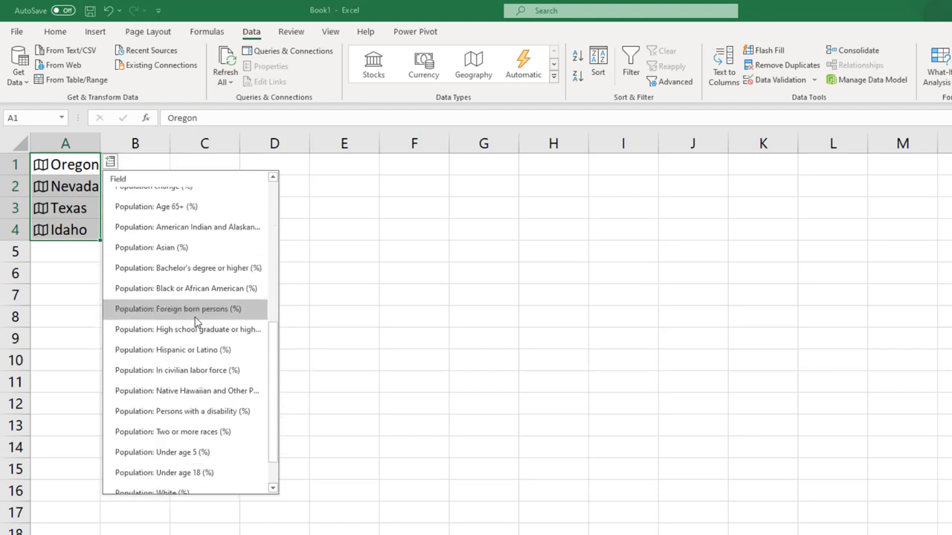
pyautogui.scroll(3, 195, 321)
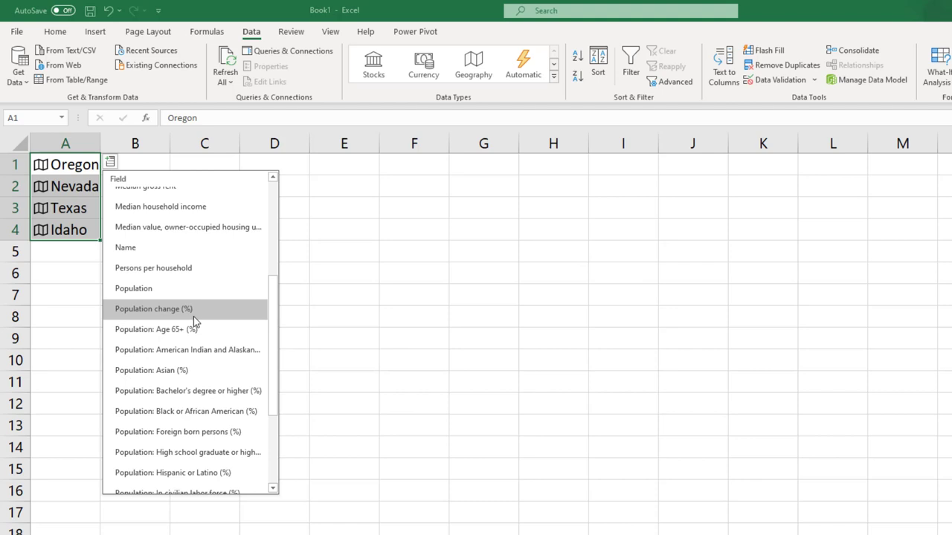
pyautogui.click(151, 293)
pyautogui.doubleClick(170, 142)
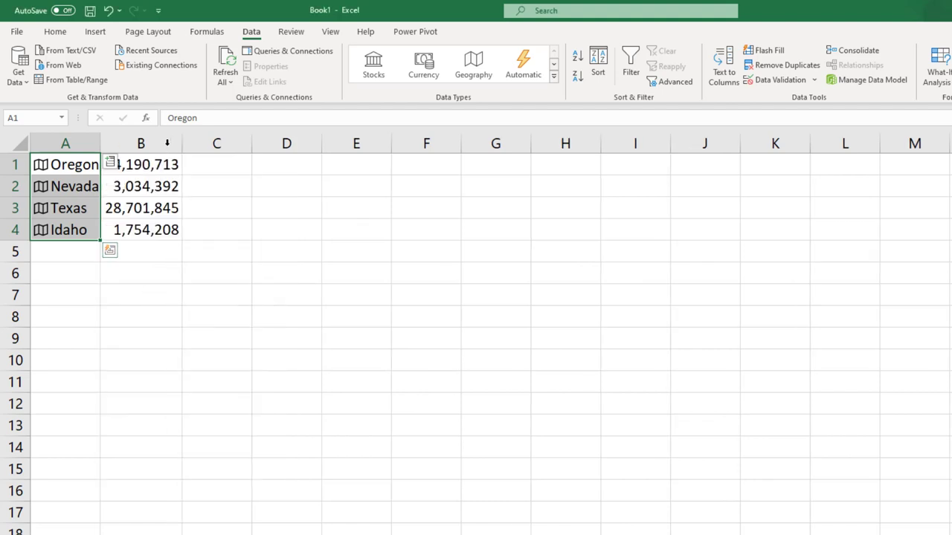
pyautogui.click(317, 215)
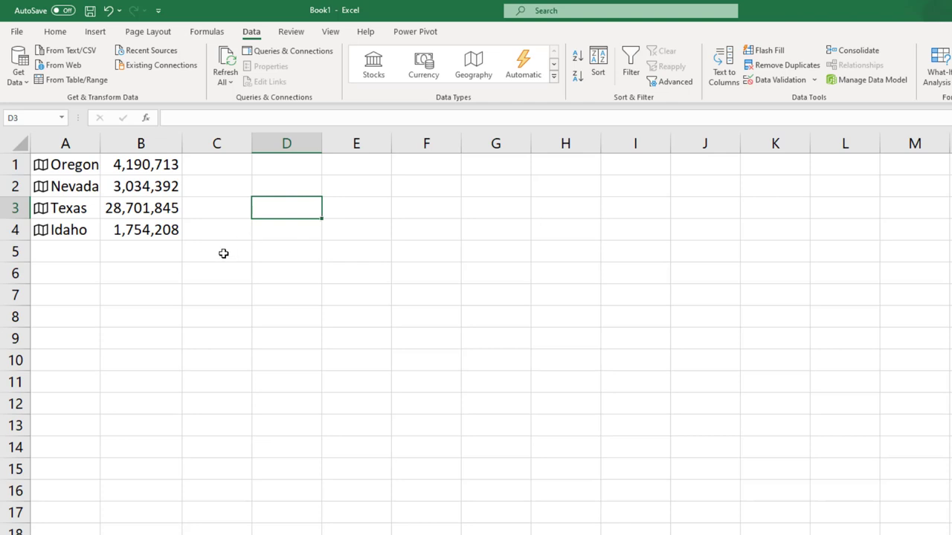
# Step: Enter a formula in B6 that extracts the Largest city field from the Oregon data type in A1
pyautogui.click(160, 275)
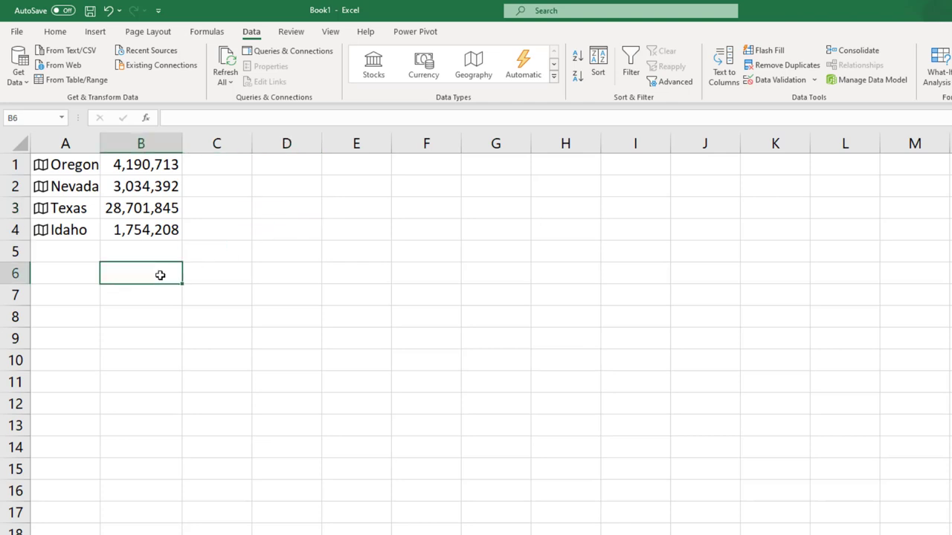
pyautogui.write('=')
pyautogui.click(78, 167)
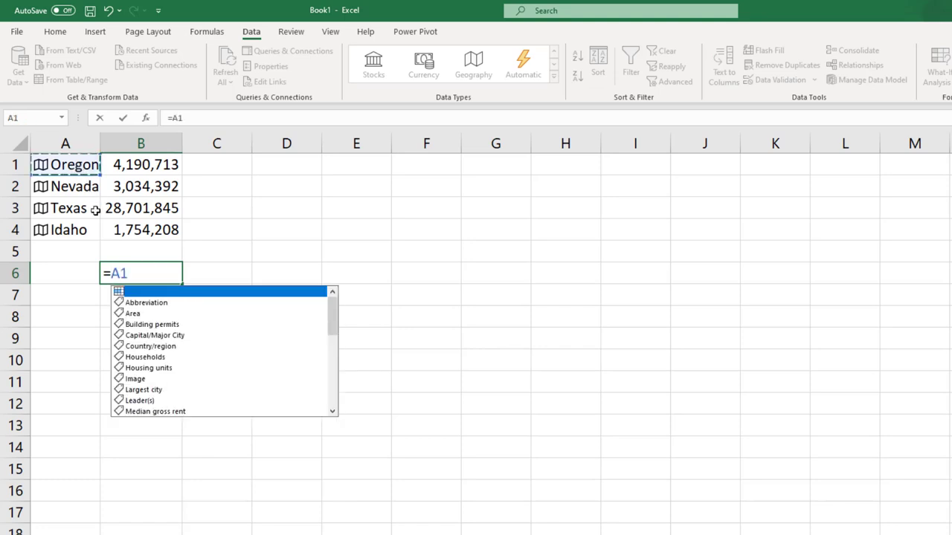
pyautogui.doubleClick(150, 390)
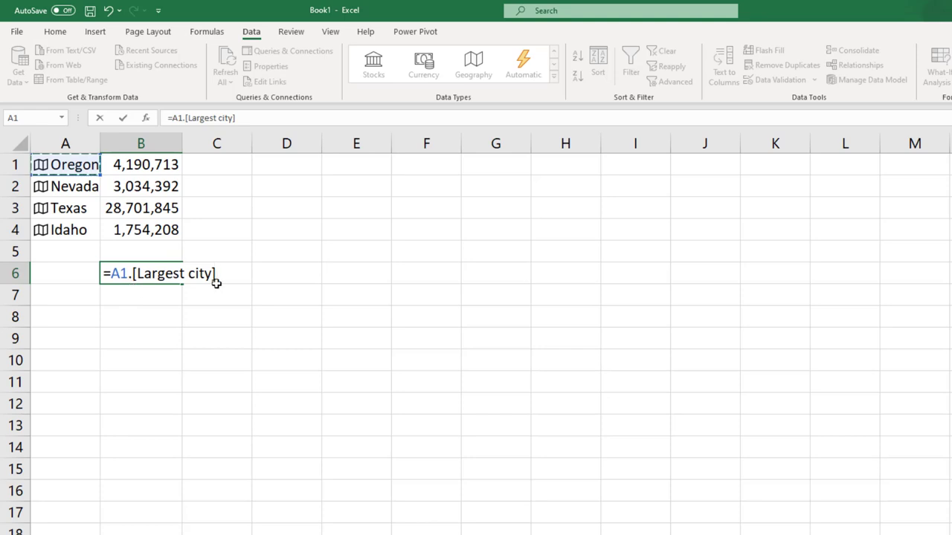
pyautogui.press('Return')
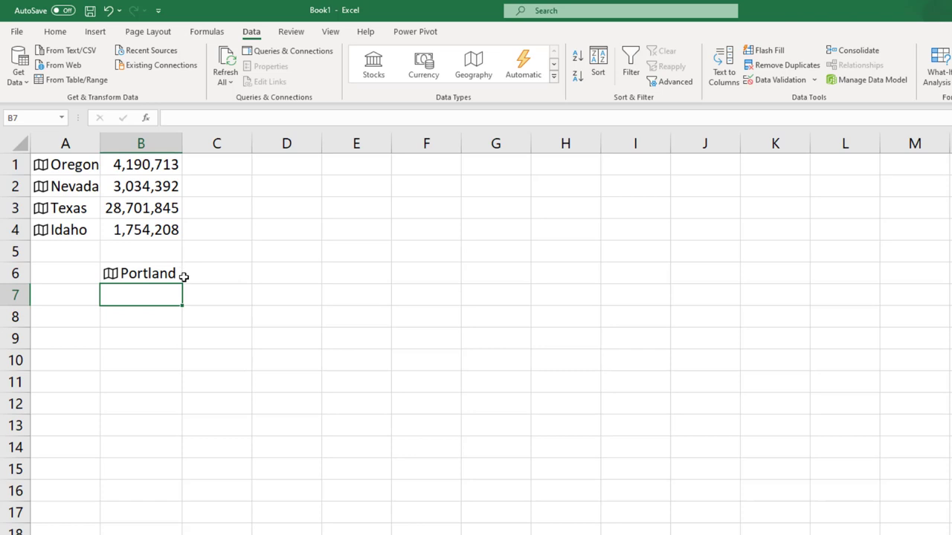
# Step: Enter a formula in B7 that extracts the Population field from the city in B6
pyautogui.write('=')
pyautogui.click(128, 274)
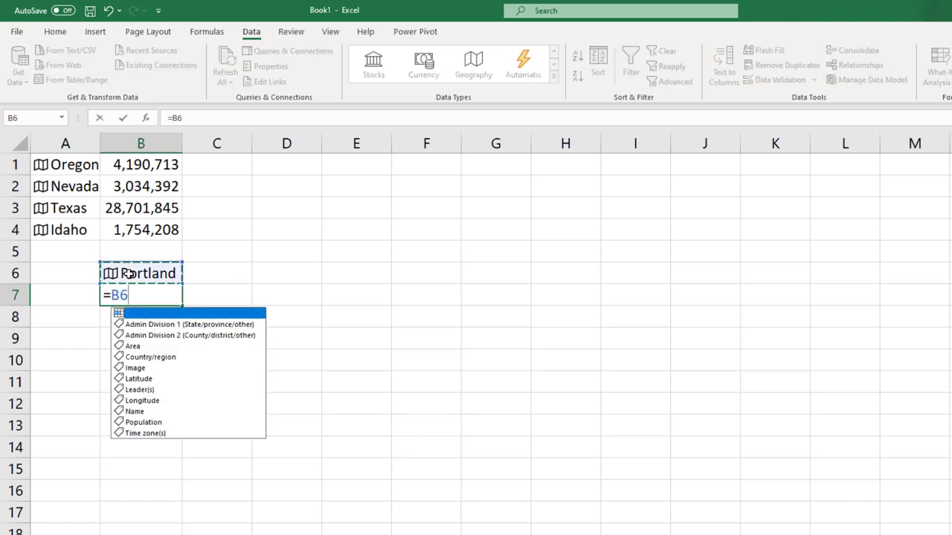
pyautogui.doubleClick(149, 422)
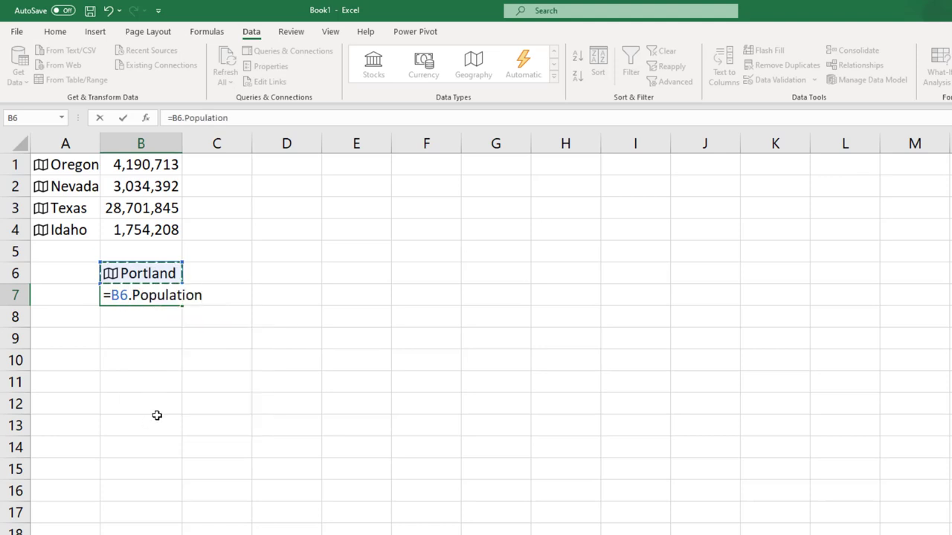
pyautogui.press('Return')
pyautogui.press('Return')
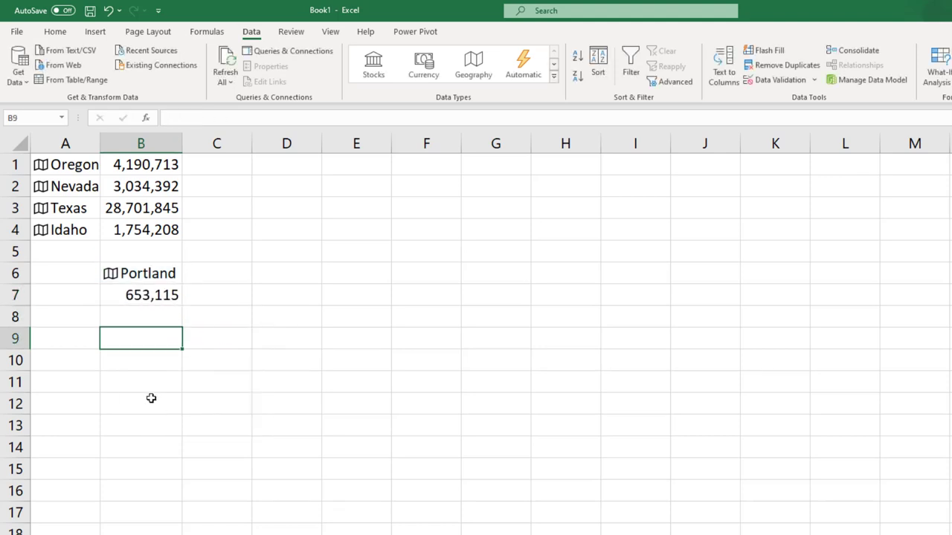
# Step: Open the data card for the city in B6, read through it to the end and close it
pyautogui.click(111, 274)
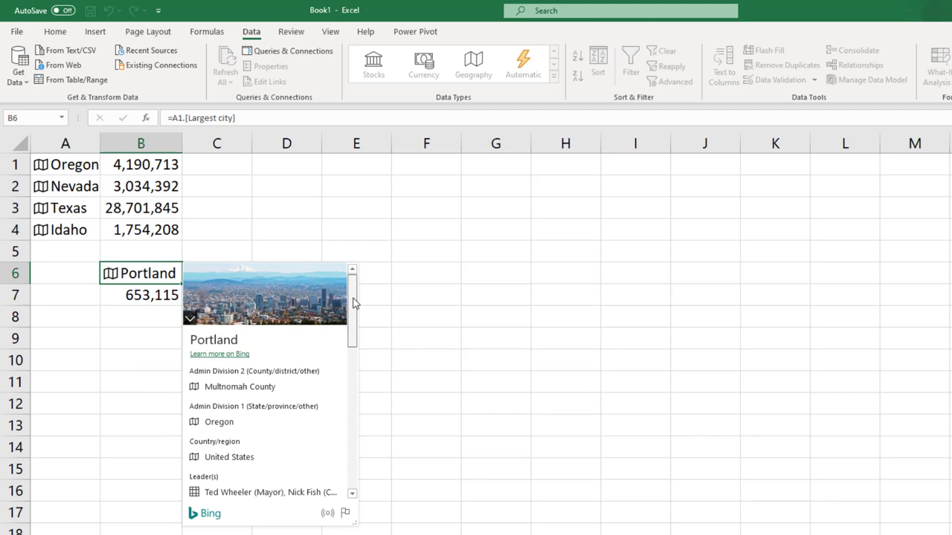
pyautogui.moveTo(355, 313); pyautogui.dragTo(357, 447)
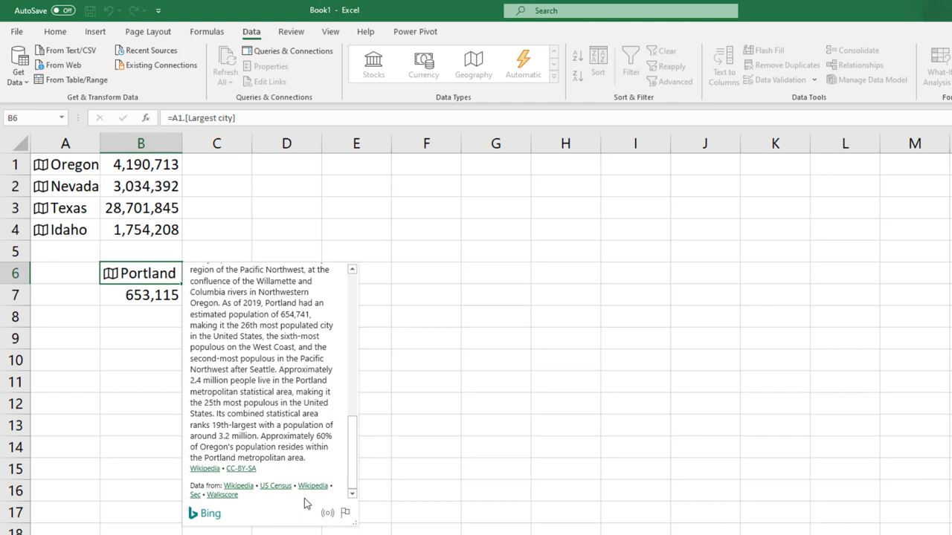
pyautogui.click(120, 343)
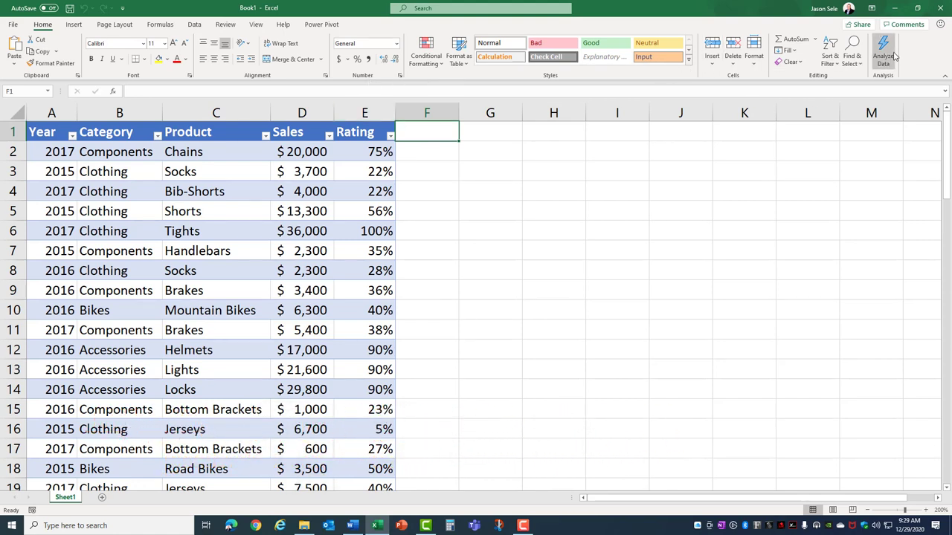
# Step: Run Analyze Data on the product sales table and ask it for "total sales by product"
pyautogui.click(63, 152)
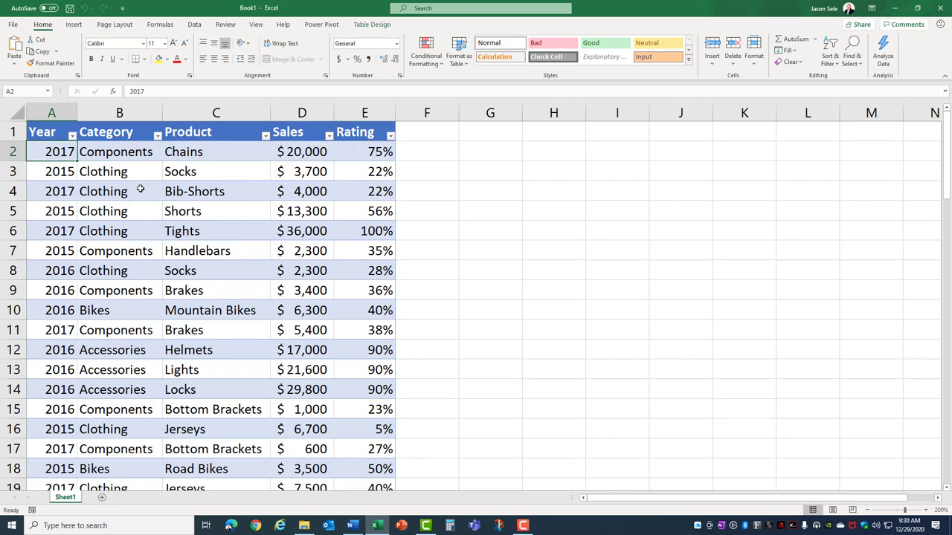
pyautogui.click(887, 68)
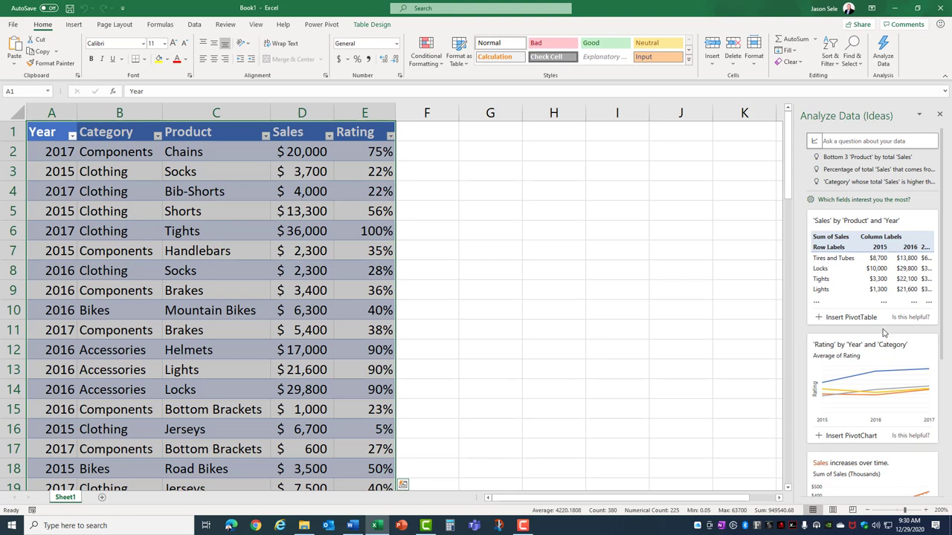
pyautogui.click(838, 141)
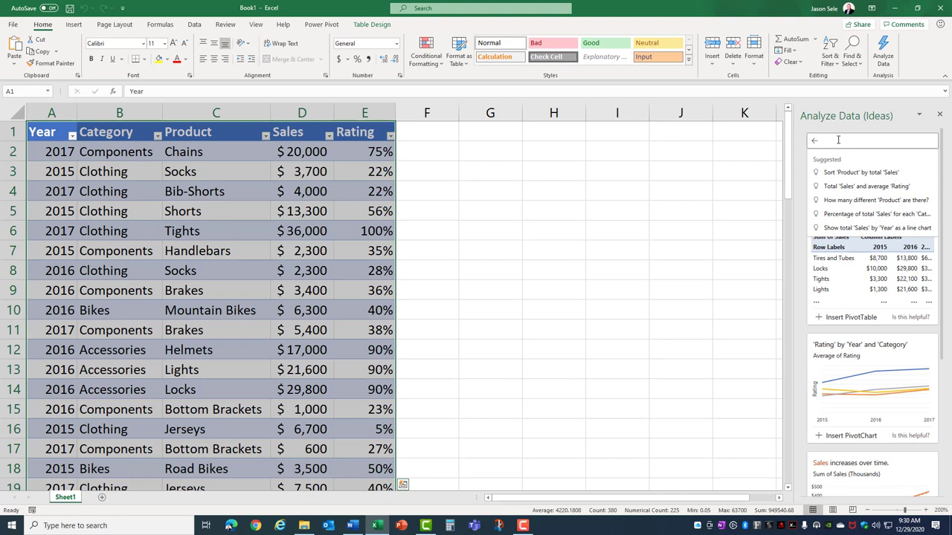
pyautogui.write('total')
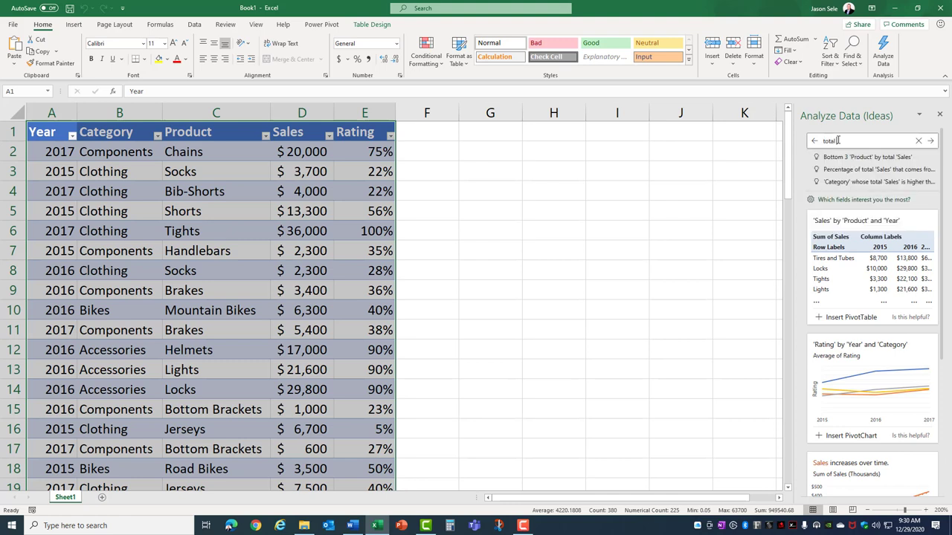
pyautogui.write(' sales by product')
pyautogui.press('Return')
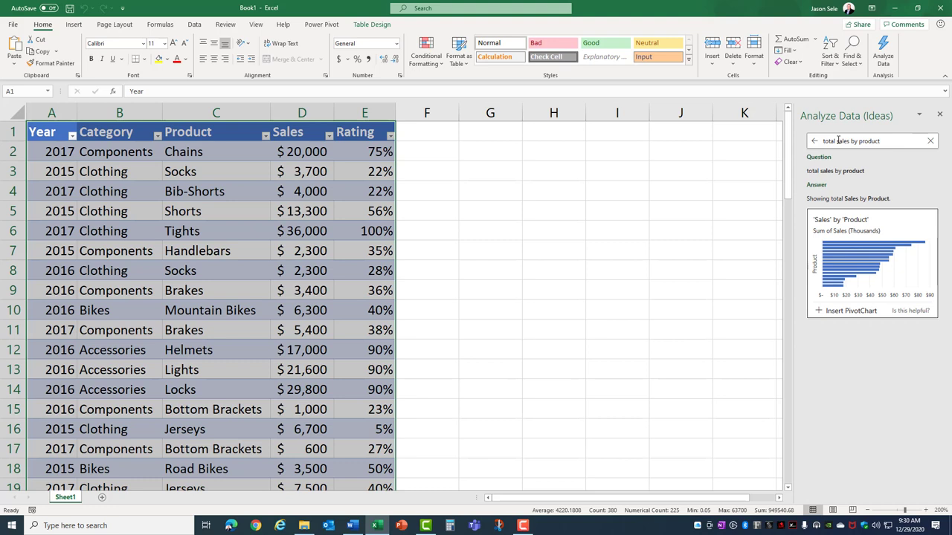
# Step: Replace the Analyze Data question with "What is the average rating for product socks" and submit it
pyautogui.click(824, 137)
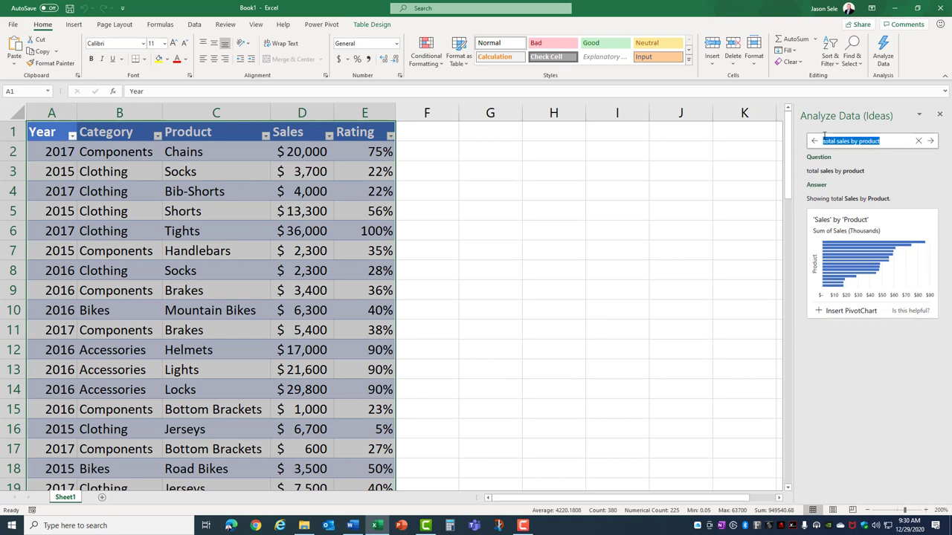
pyautogui.write('What is the aver')
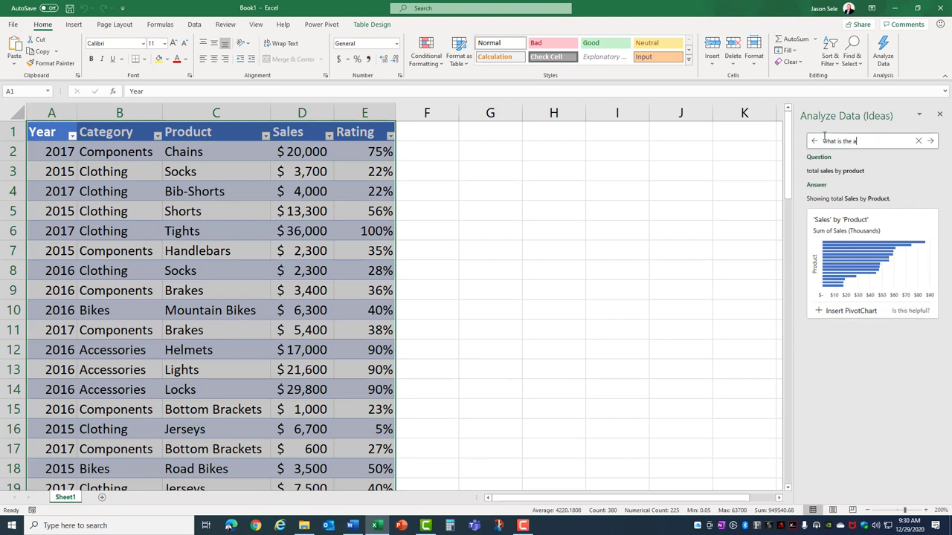
pyautogui.write('age rating for product socks')
pyautogui.press('Return')
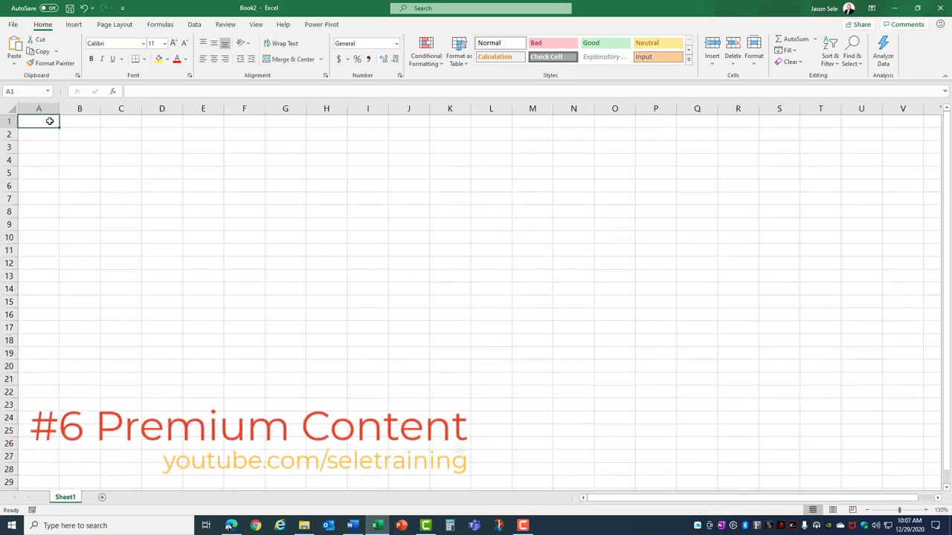
# Step: Open the stock image library in Book2 and browse Icons, Cutout People, Stickers, Illustrations and the Speed images
pyautogui.click(73, 28)
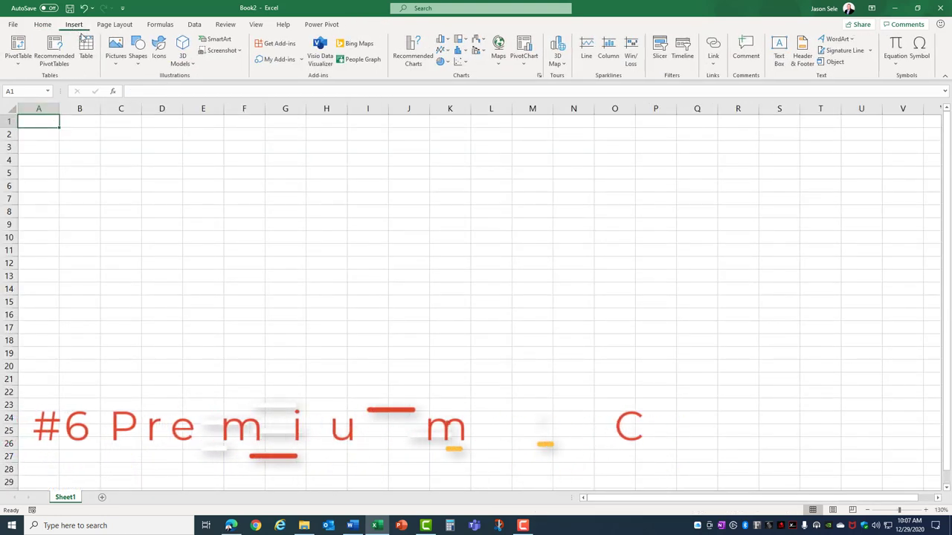
pyautogui.click(115, 49)
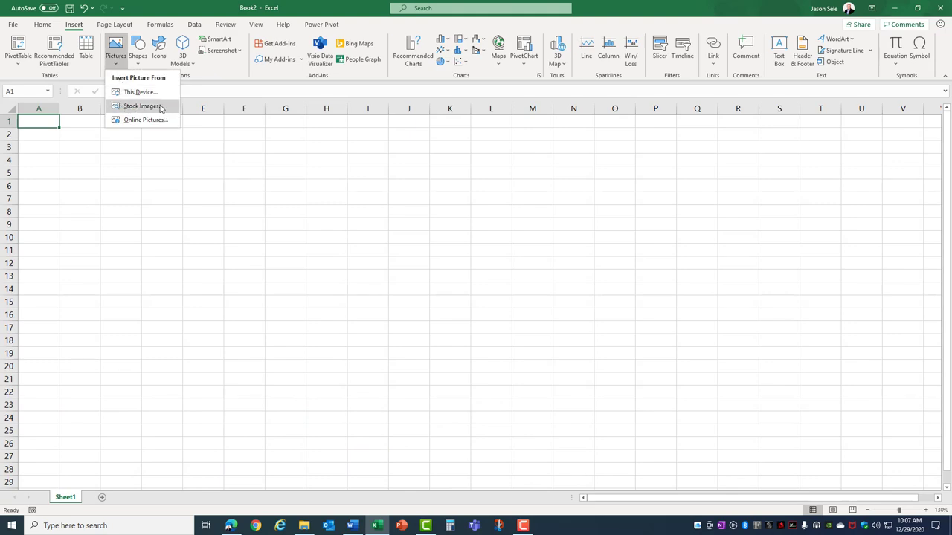
pyautogui.click(159, 106)
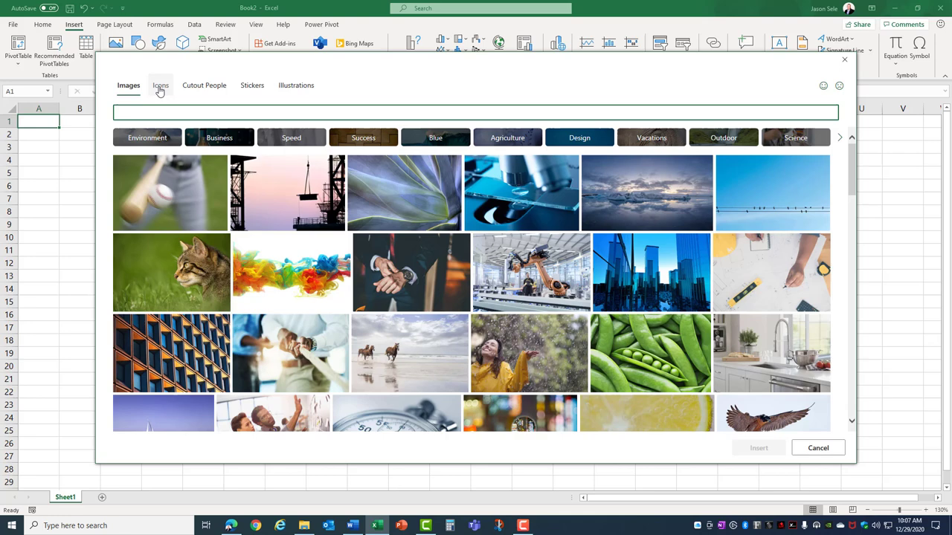
pyautogui.click(160, 87)
pyautogui.click(197, 86)
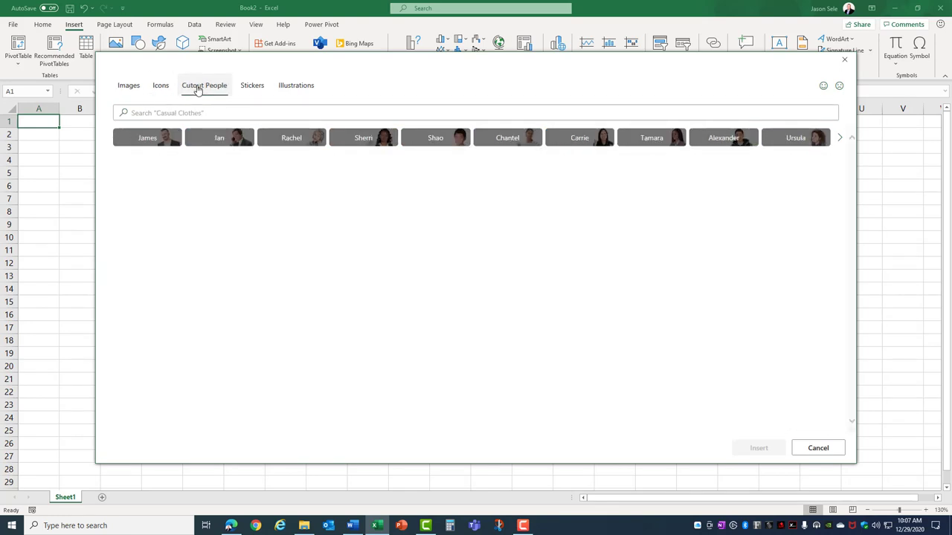
pyautogui.click(253, 88)
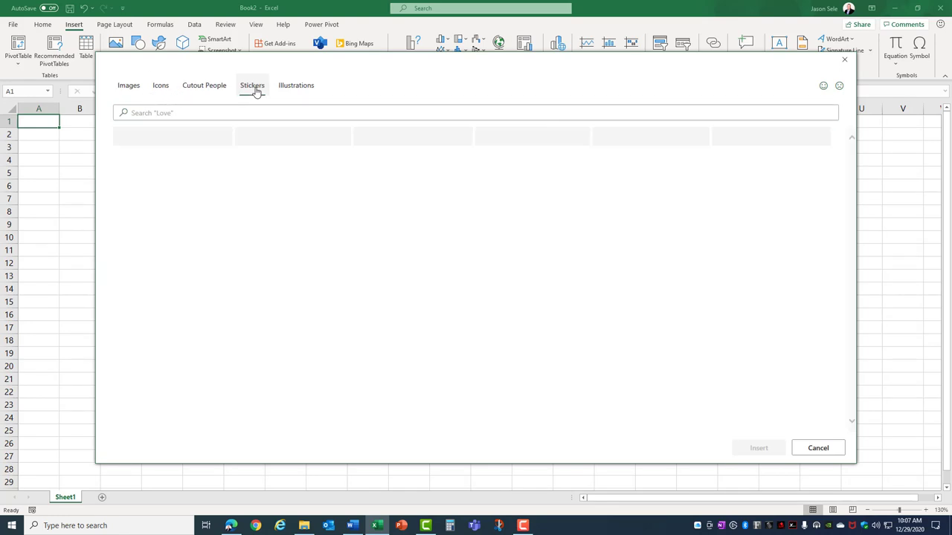
pyautogui.click(308, 87)
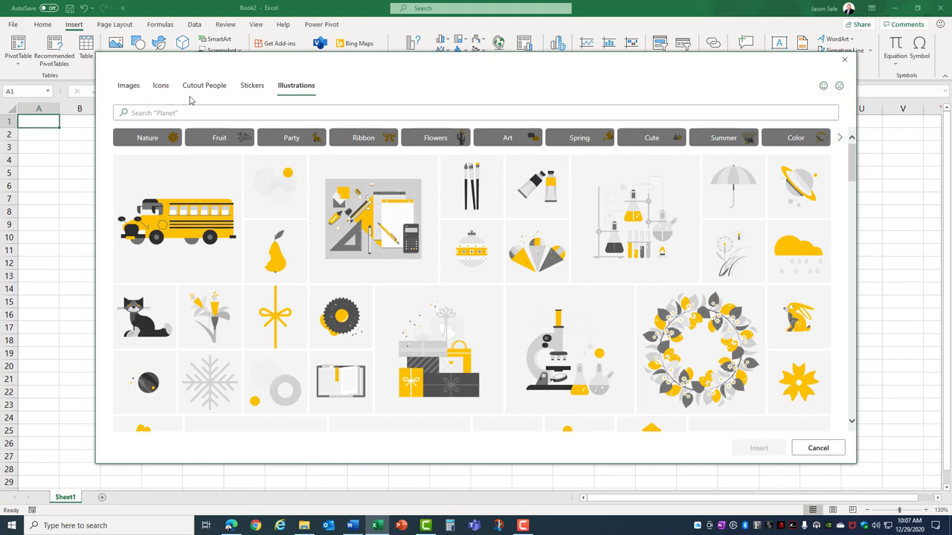
pyautogui.click(134, 90)
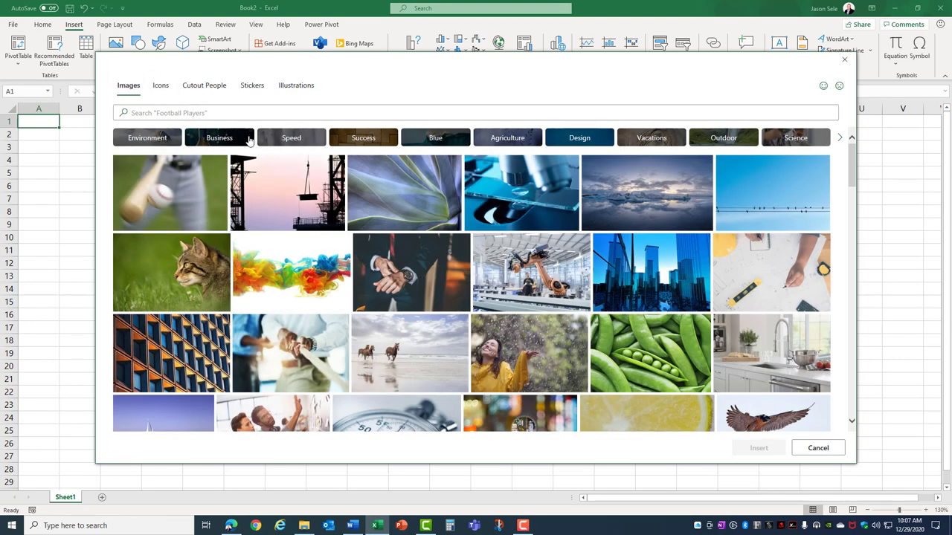
pyautogui.click(292, 138)
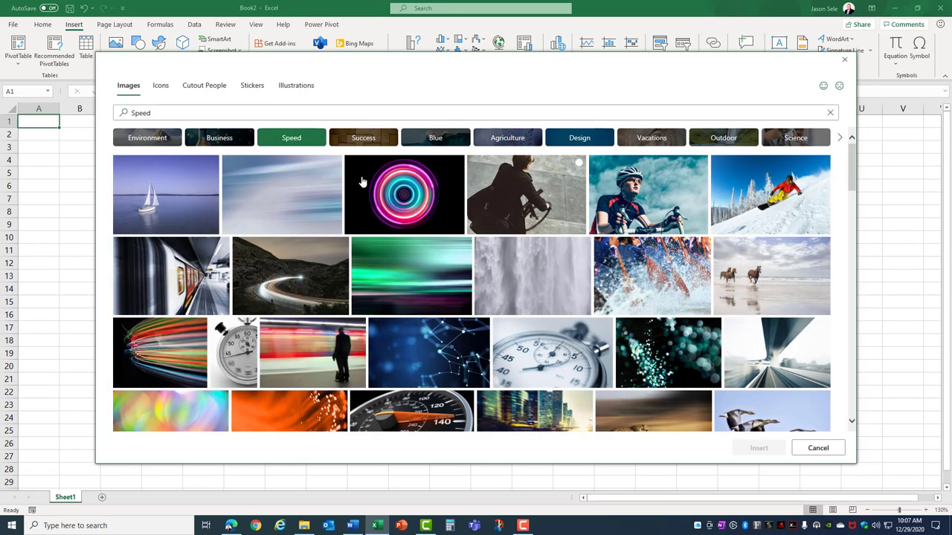
# Step: Search the stock images for "sunrise", insert the water ripples picture and shrink it proportionally on the sheet
pyautogui.click(119, 112)
pyautogui.doubleClick(119, 112)
pyautogui.press('BackSpace')
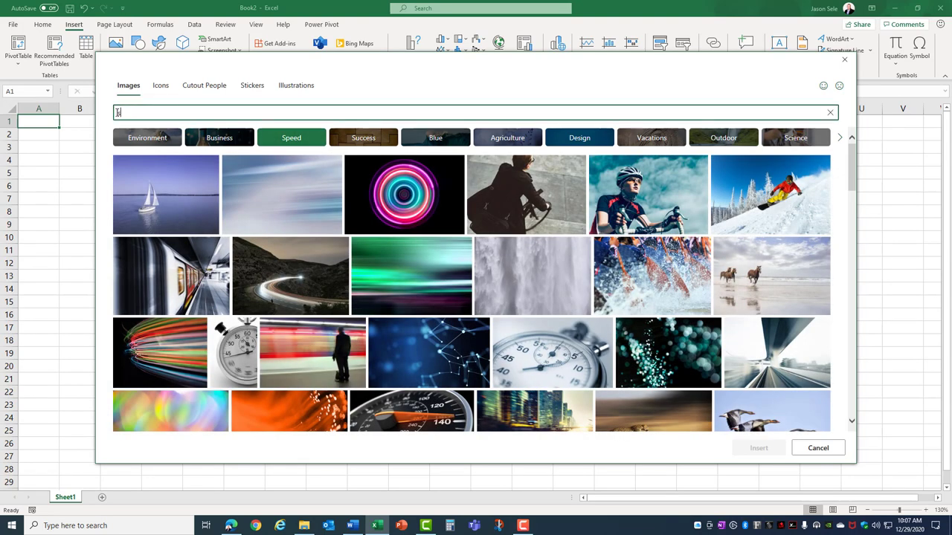
pyautogui.write('Sunrise')
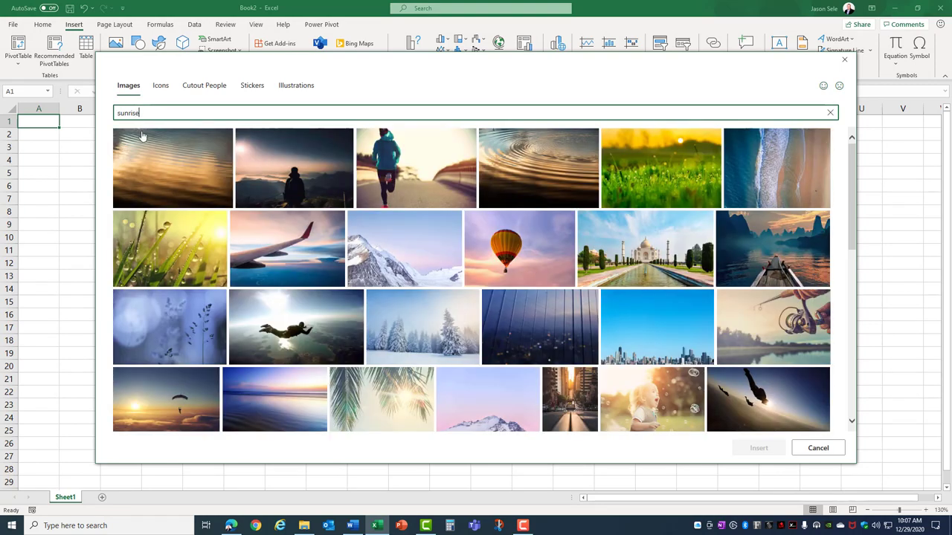
pyautogui.click(538, 180)
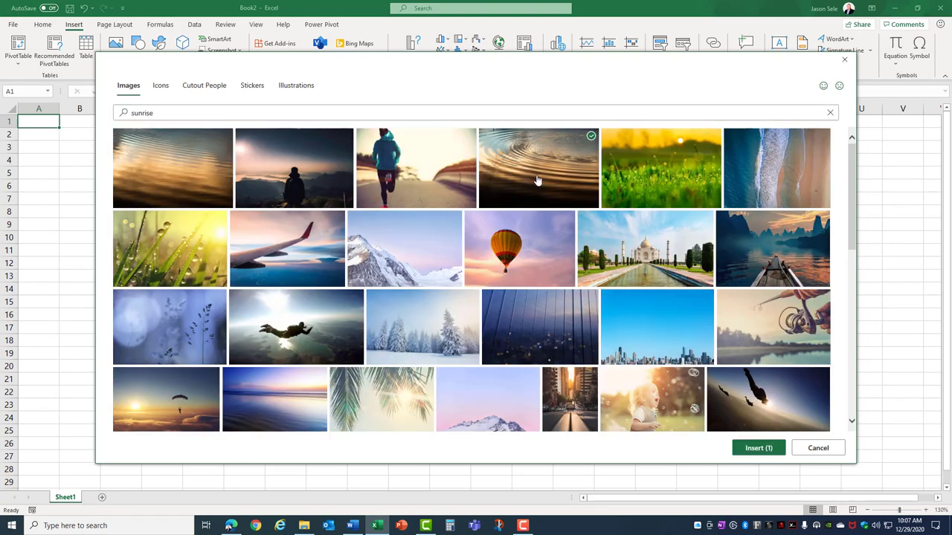
pyautogui.click(769, 448)
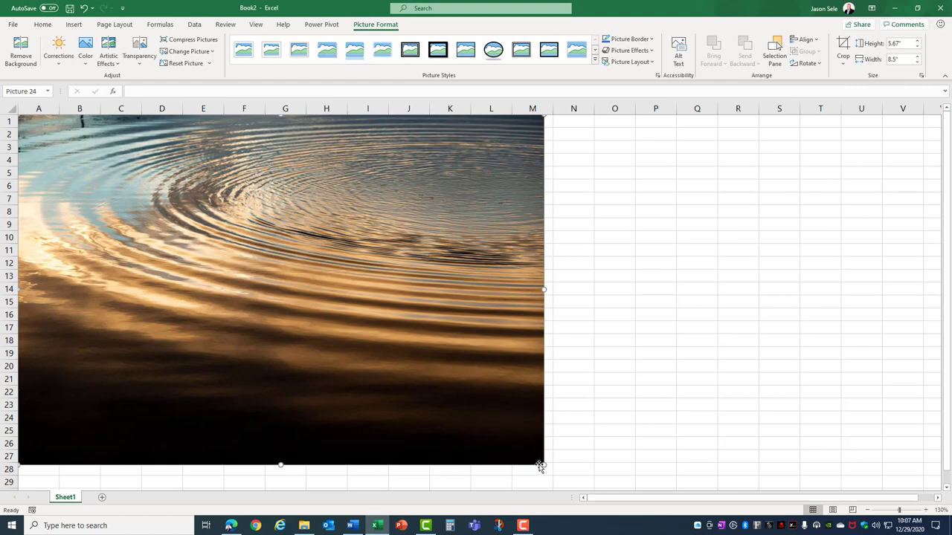
pyautogui.moveTo(543, 464); pyautogui.dragTo(369, 347)
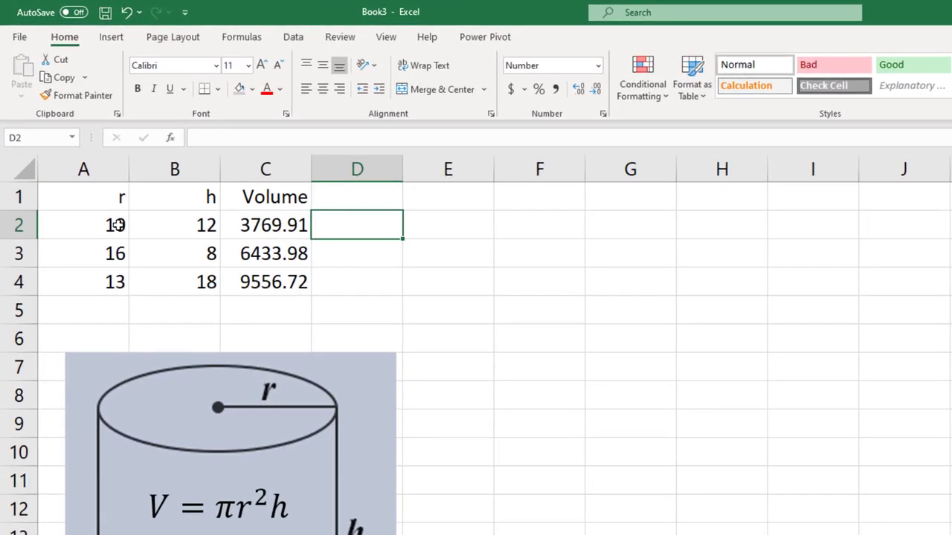
# Step: Start a new workbook-scoped defined name called CylinderVolume in the Name Manager
pyautogui.click(269, 226)
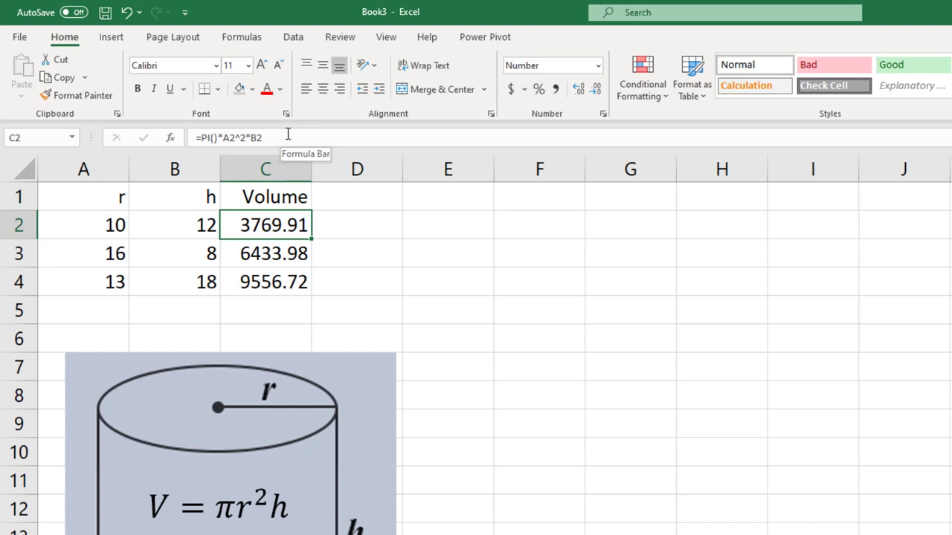
pyautogui.click(263, 40)
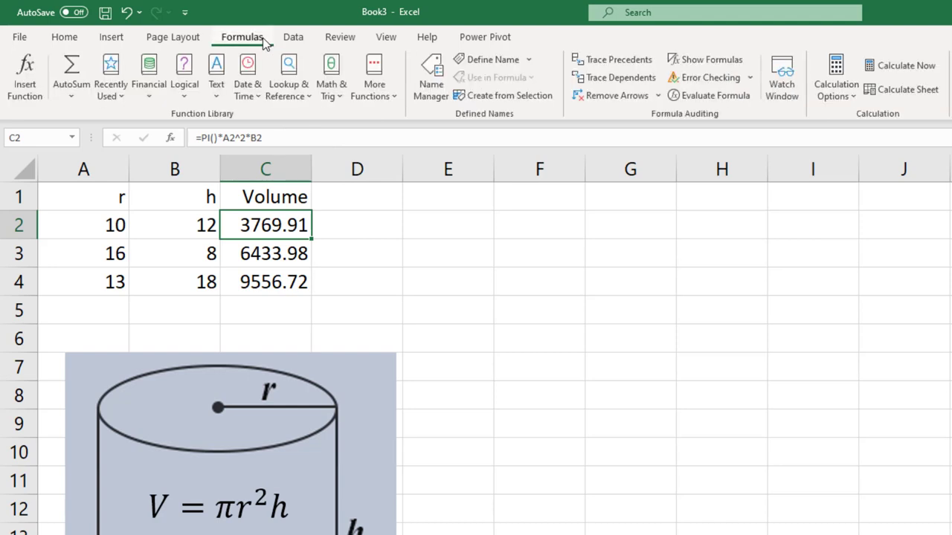
pyautogui.click(431, 92)
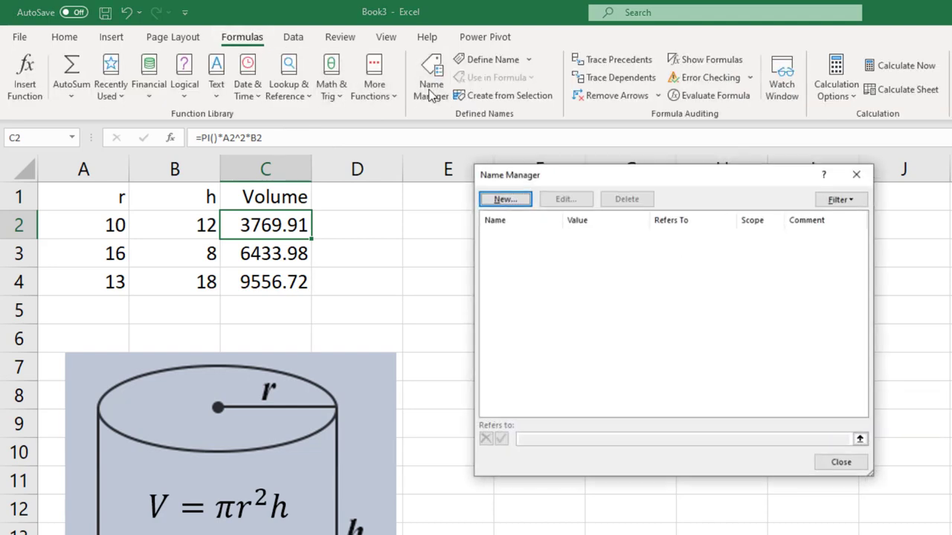
pyautogui.click(499, 196)
pyautogui.write('Cyli')
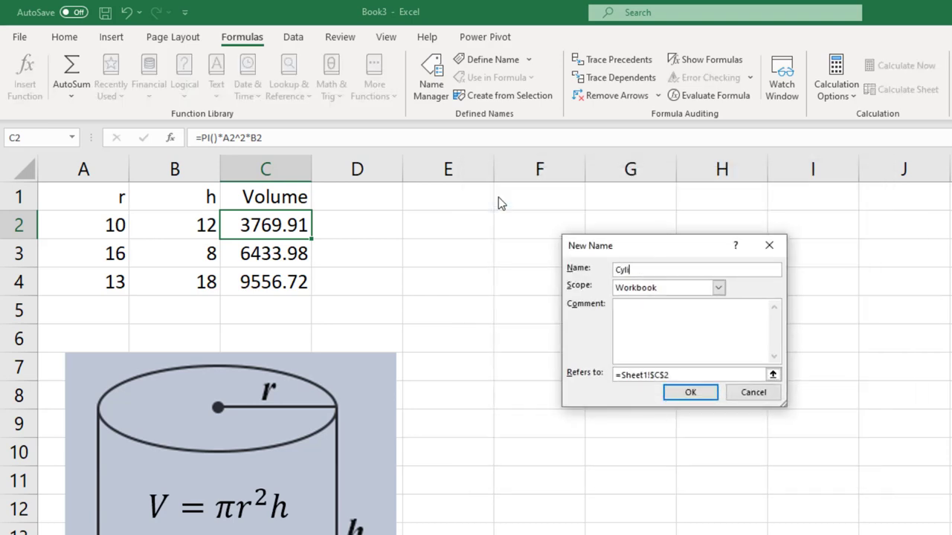
pyautogui.write('nderVolume')
# Step: Make the CylinderVolume name refer to =lambda(r,h,pi()*r^2*h), save it and close the Name Manager
pyautogui.moveTo(668, 374); pyautogui.dragTo(622, 374)
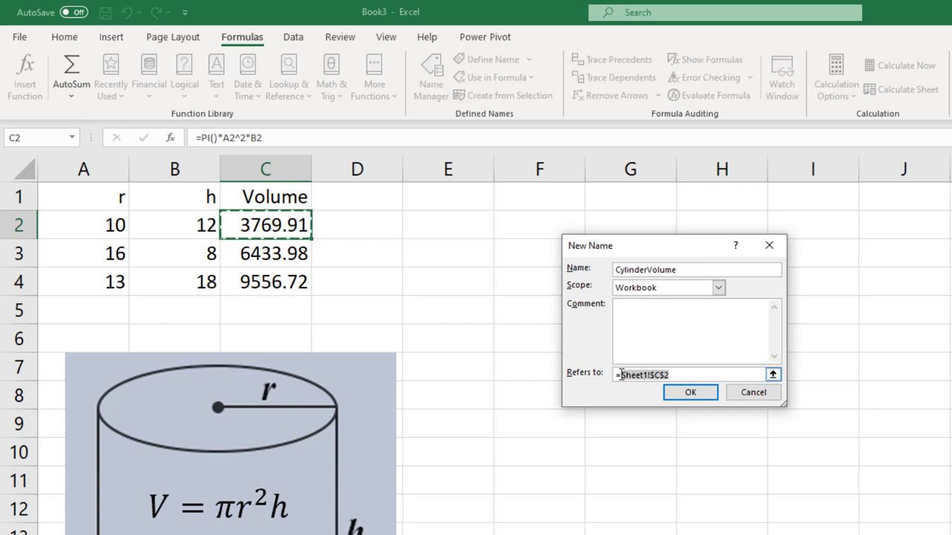
pyautogui.press('BackSpace')
pyautogui.write('lambda(')
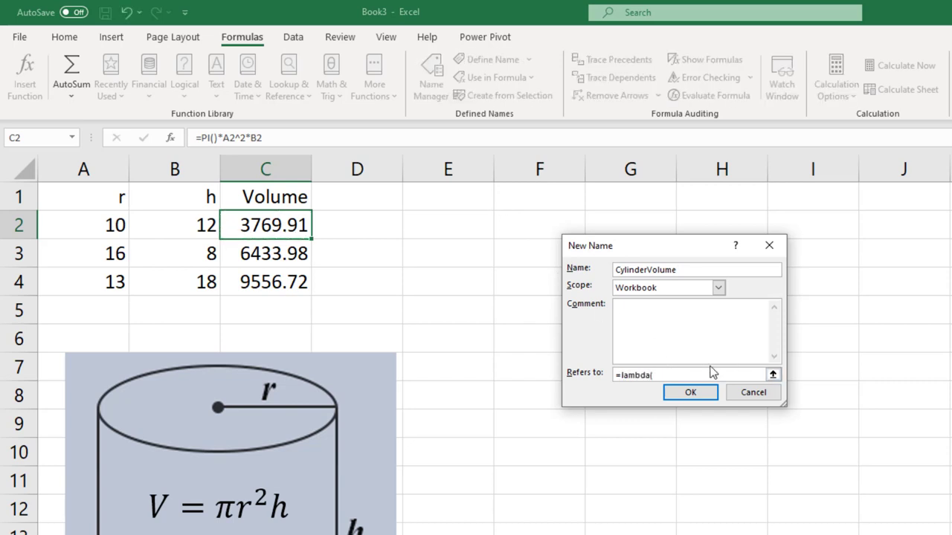
pyautogui.press('BackSpace')
pyautogui.write('(r,h,')
pyautogui.write('pi()')
pyautogui.write('*r^2*h')
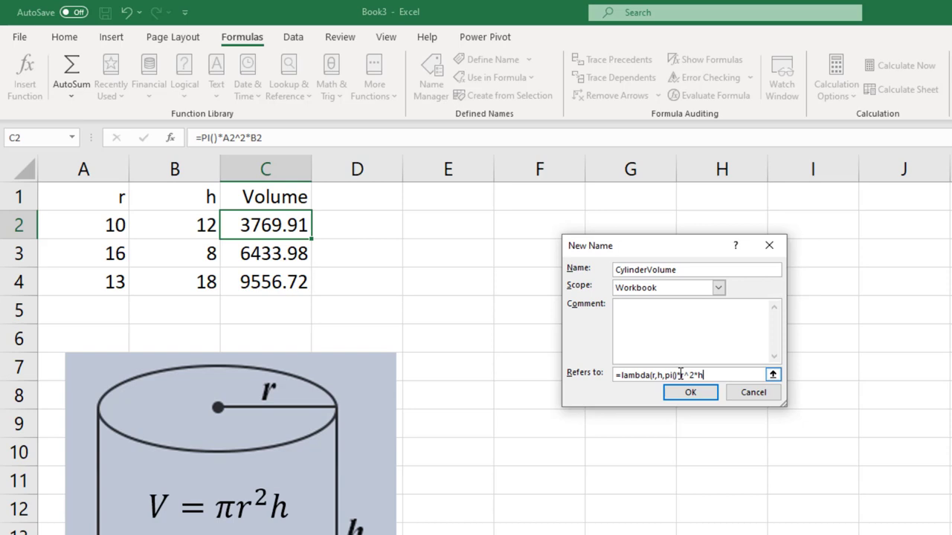
pyautogui.write(')')
pyautogui.click(712, 400)
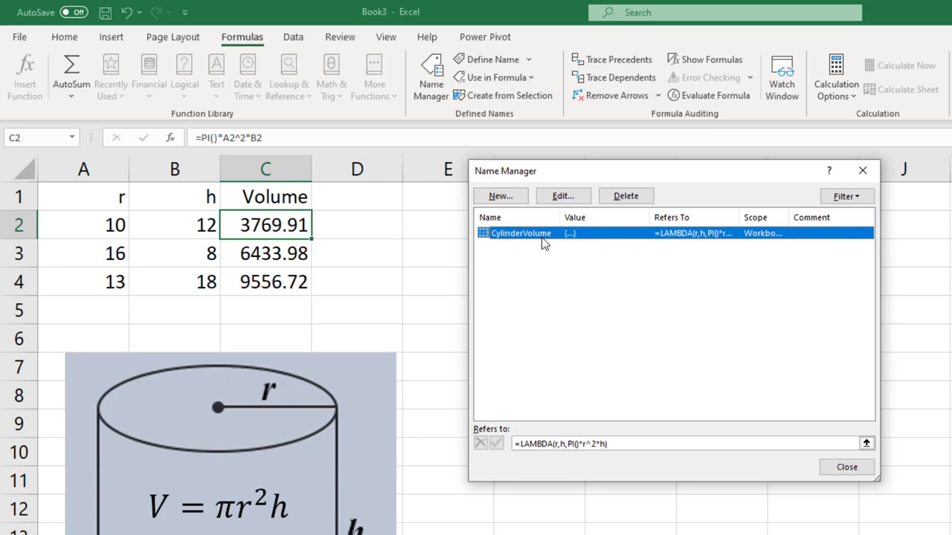
pyautogui.click(845, 466)
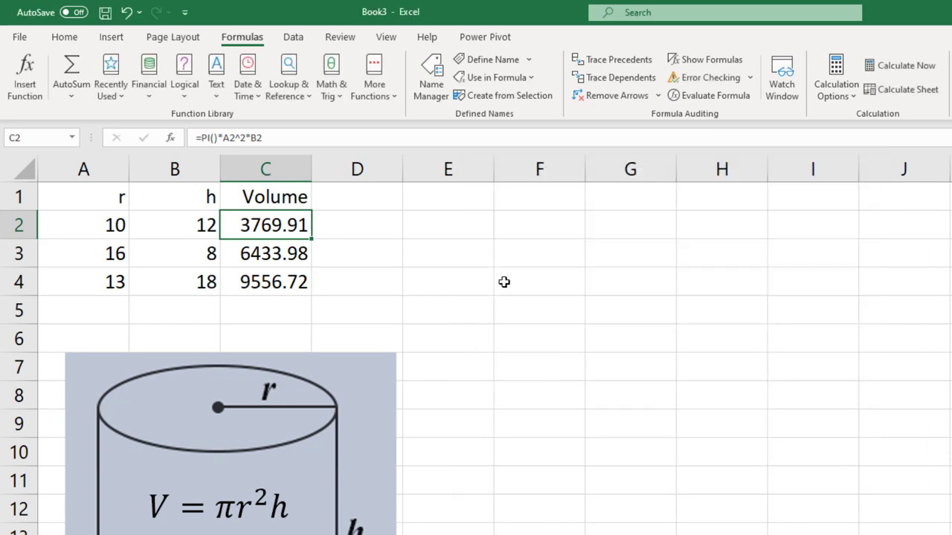
# Step: Enter =cylindervolume(A2,B2) in cell D2 to calculate the first cylinder's volume with the custom function
pyautogui.click(388, 226)
pyautogui.write('=cyli')
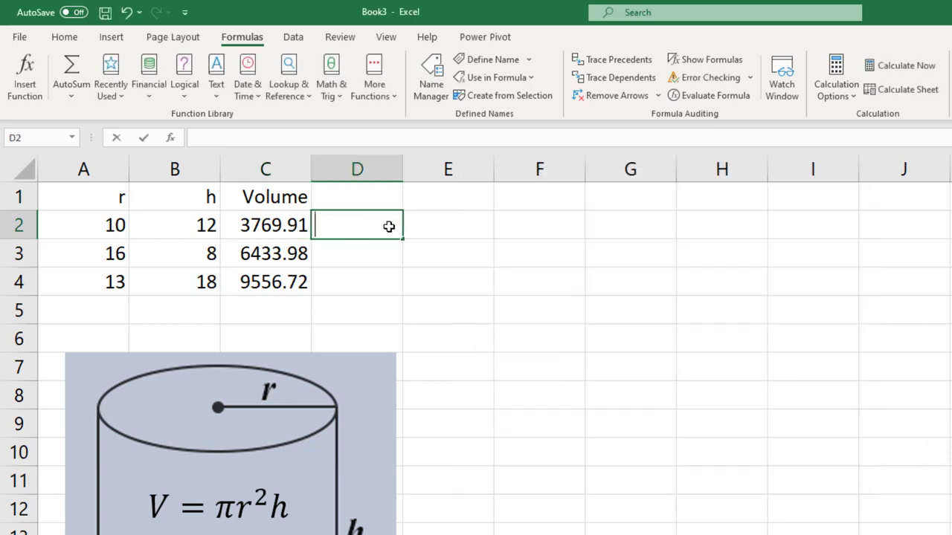
pyautogui.write('nde')
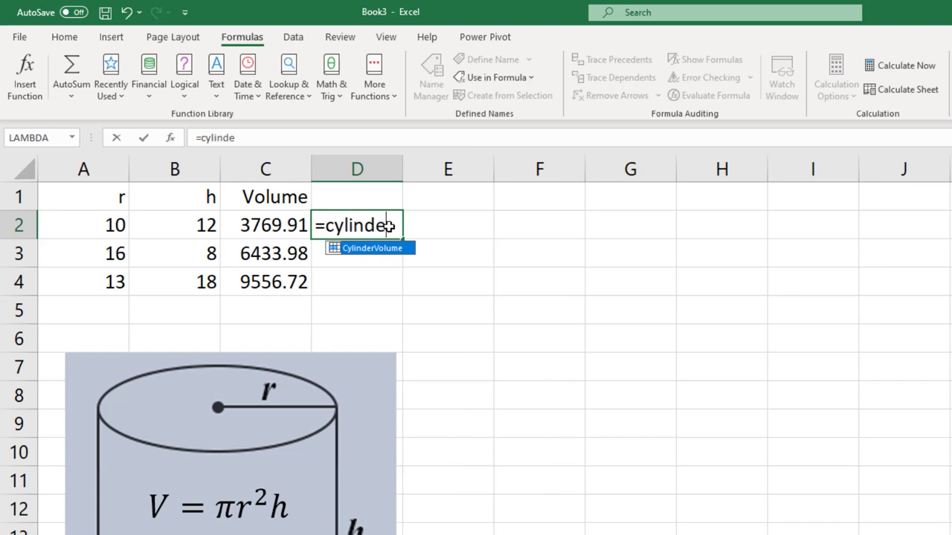
pyautogui.write('rvolume(')
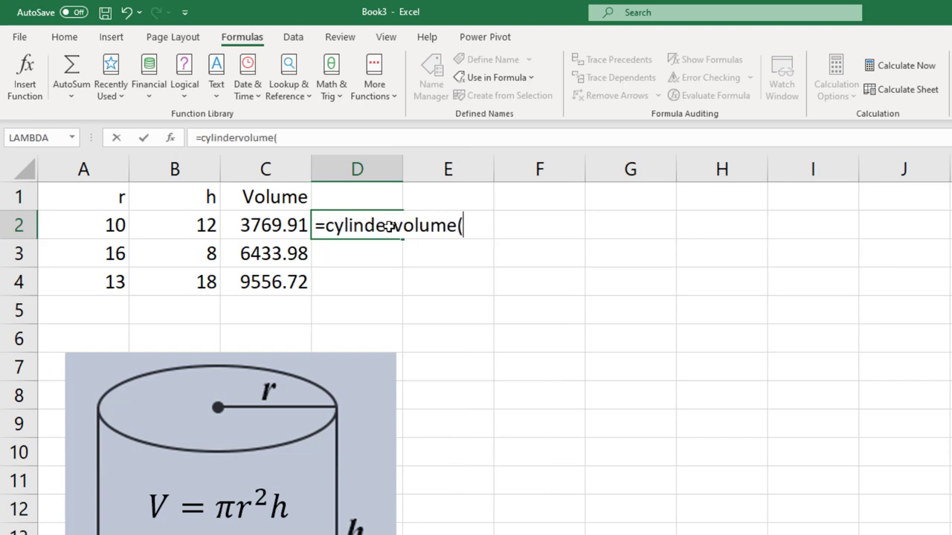
pyautogui.click(120, 225)
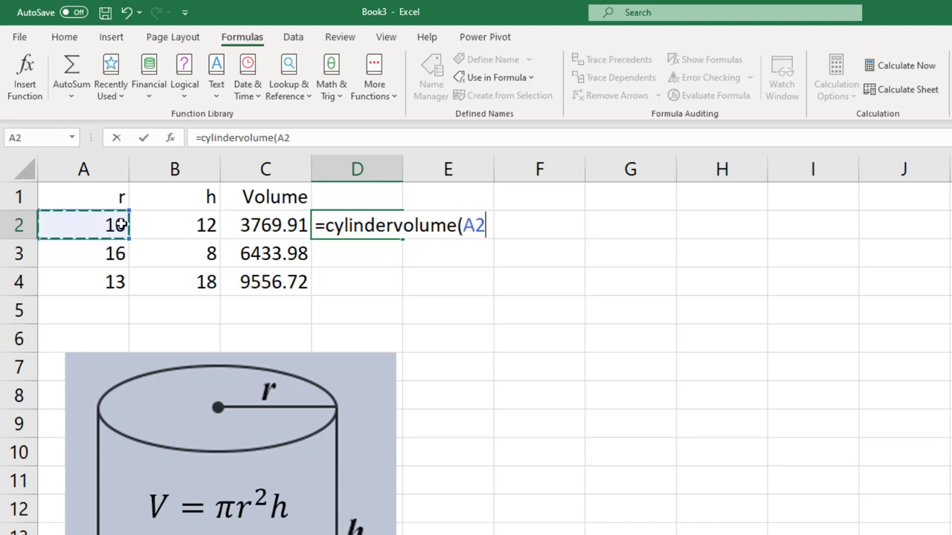
pyautogui.write(',')
pyautogui.click(185, 224)
pyautogui.write(')')
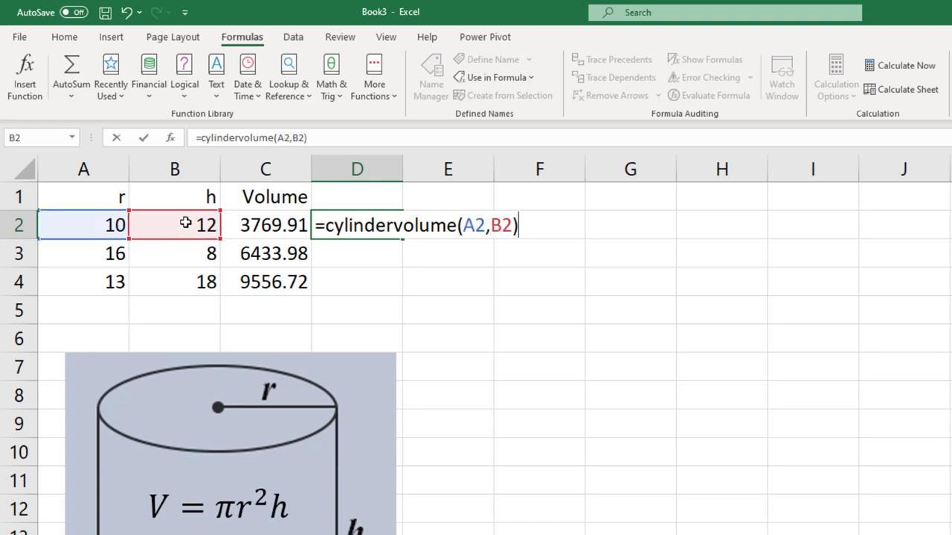
pyautogui.press('Return')
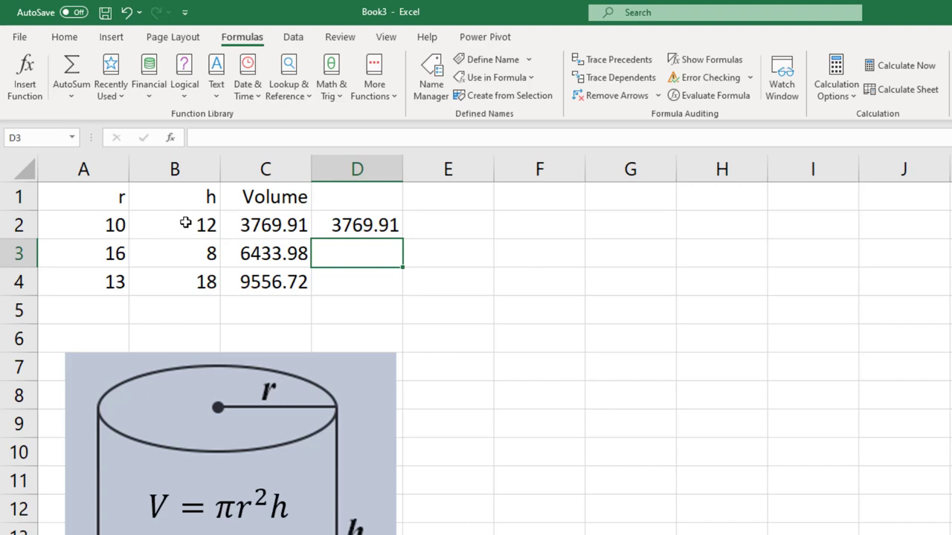
# Step: Fill the CylinderVolume formula from D2 down through D4
pyautogui.click(401, 223)
pyautogui.doubleClick(401, 237)
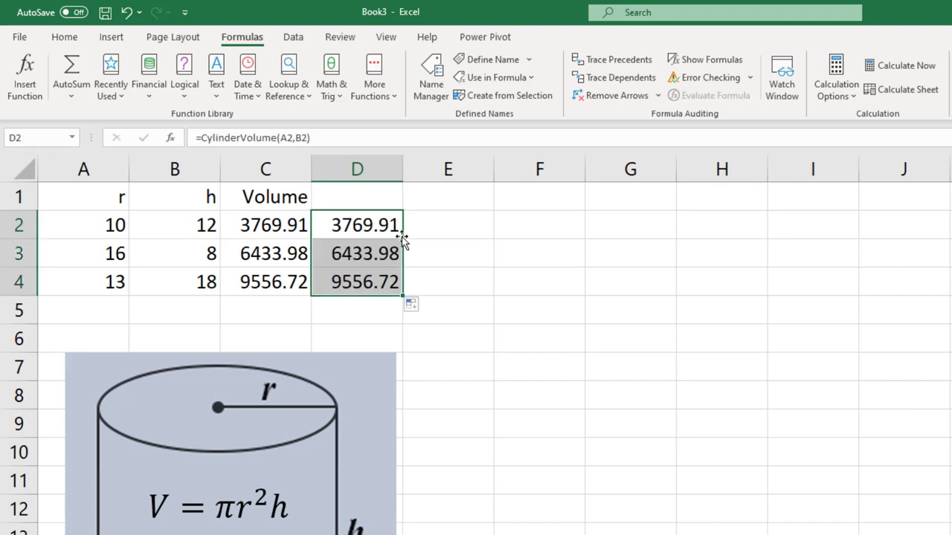
pyautogui.click(469, 226)
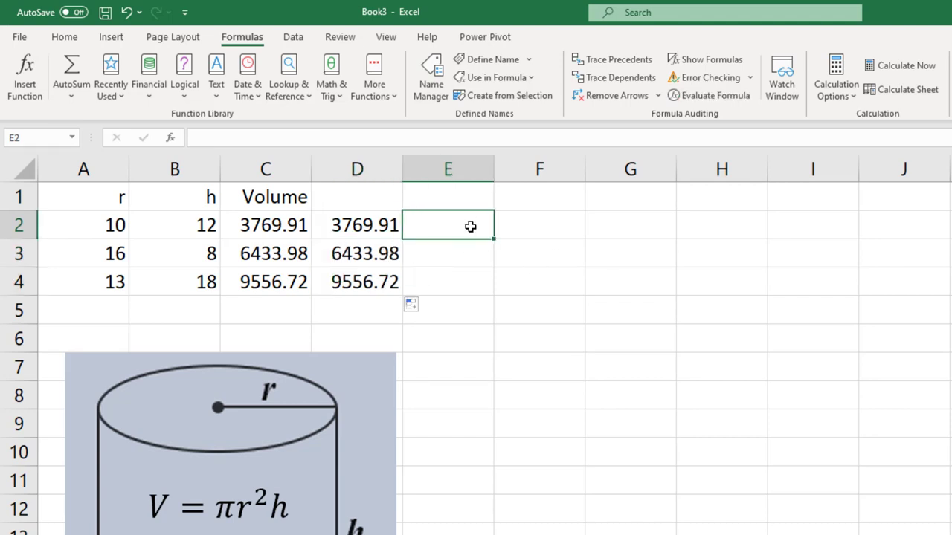